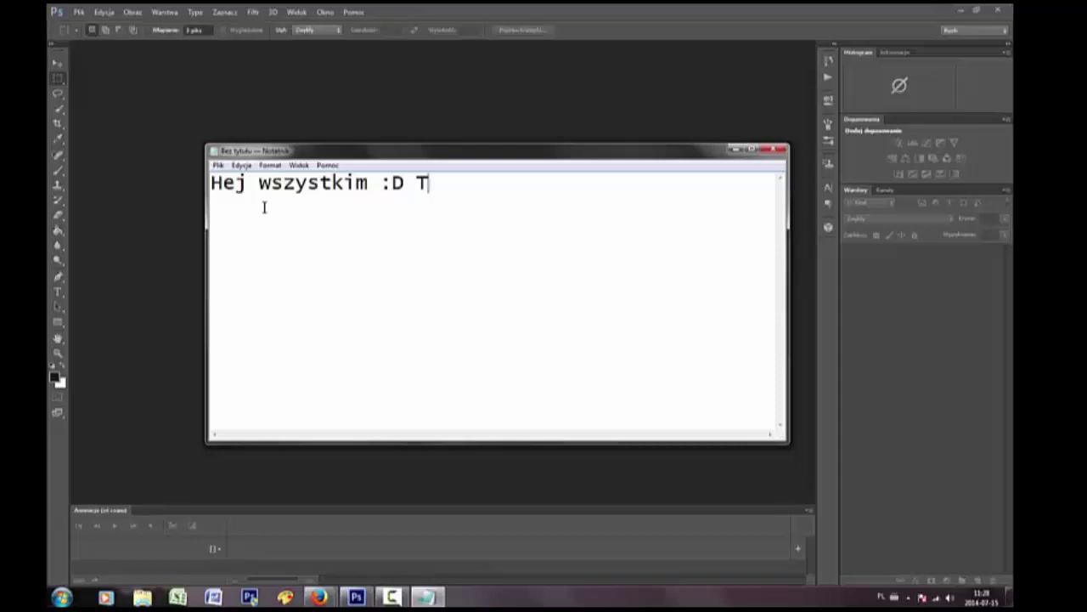
Step: Replace the greeting with an apology about recording skills and no voice, promising music instead
type("!")
key("ctrl+a")
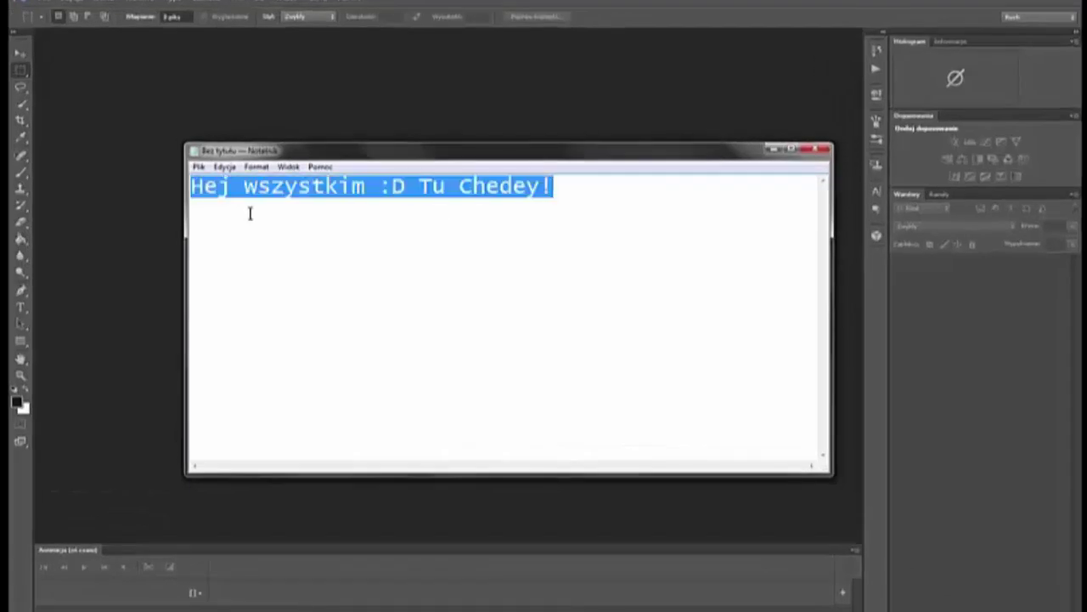
type("Wyb")
type("aczcie, ni")
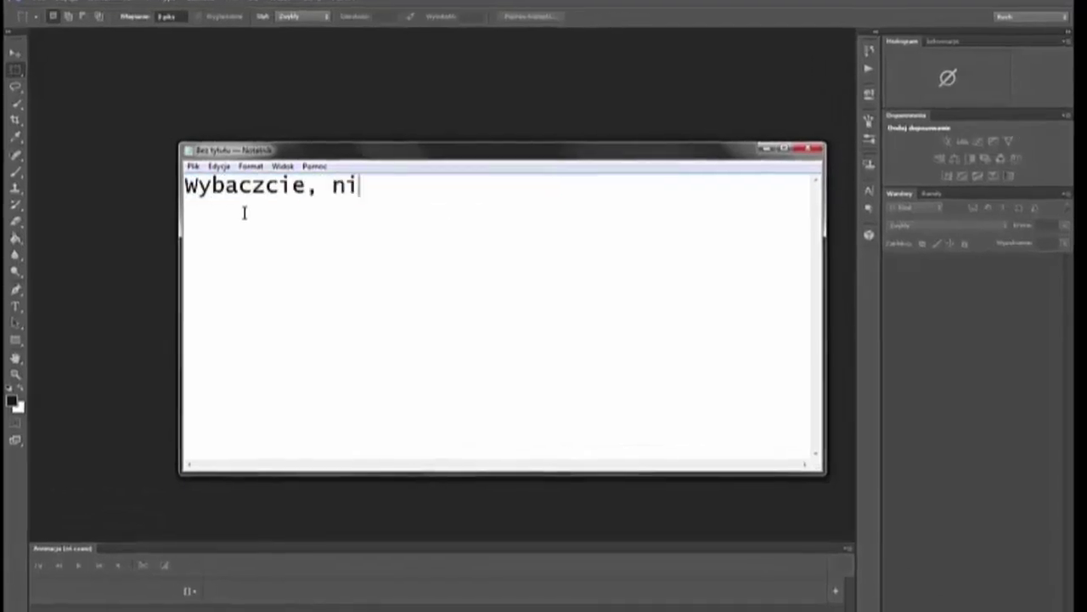
type("e umiem świetnie nagrywać")
type(", ")
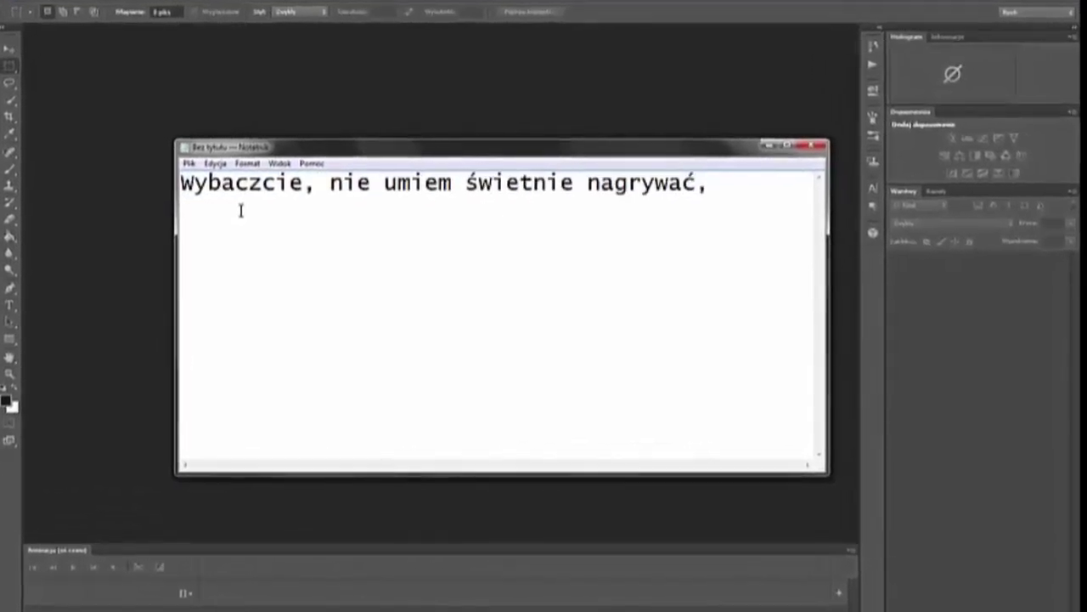
type("głosu jn")
type("takżę ")
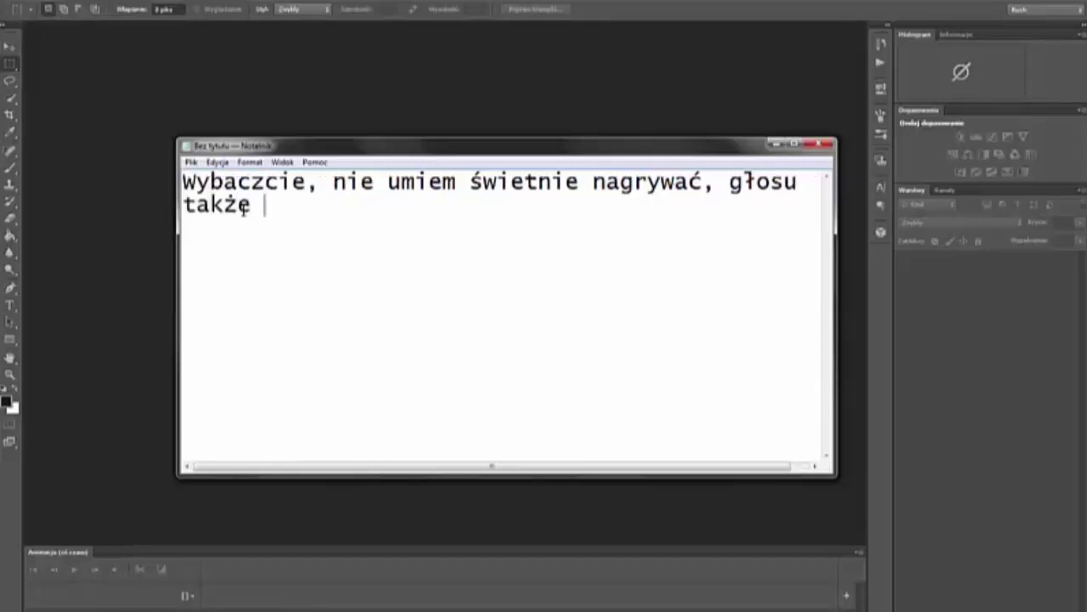
type("nie użyłam.... za to ")
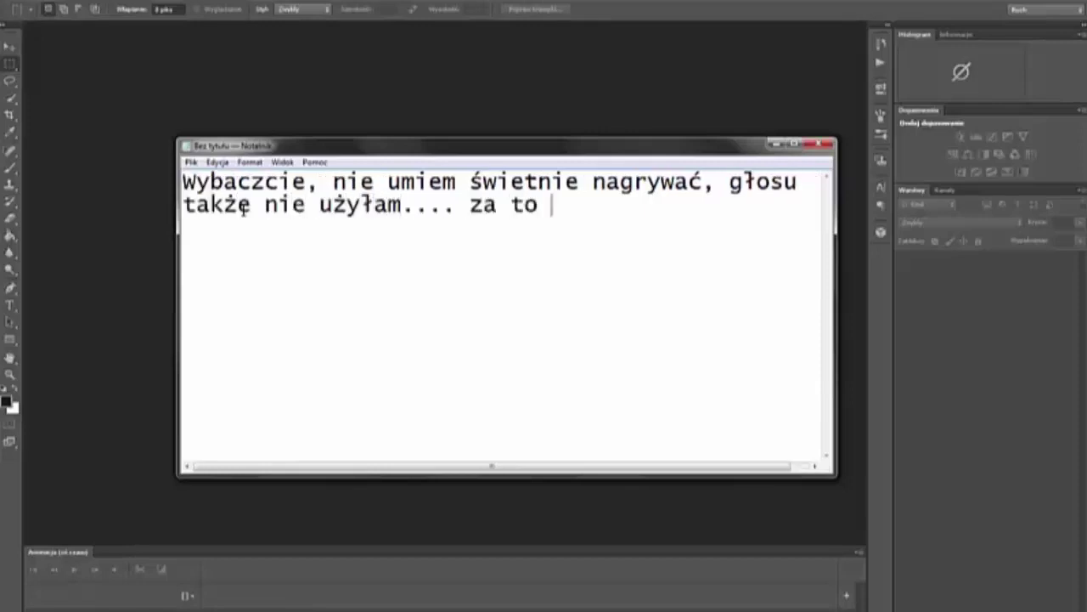
type("posłuchacie sobie w tle muzycz")
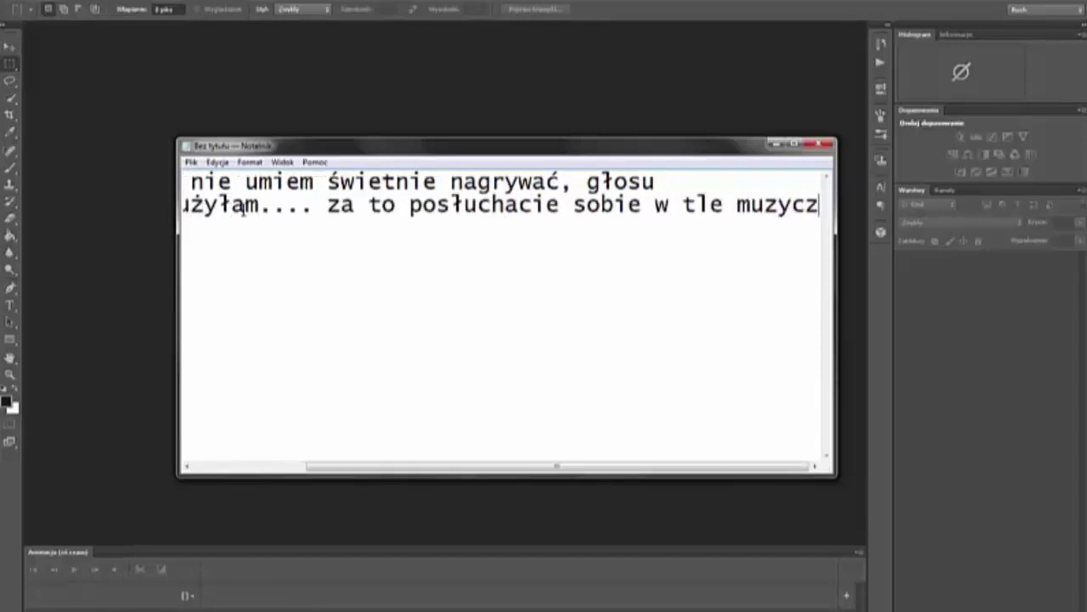
type("ki :D")
type("y zrobić!")
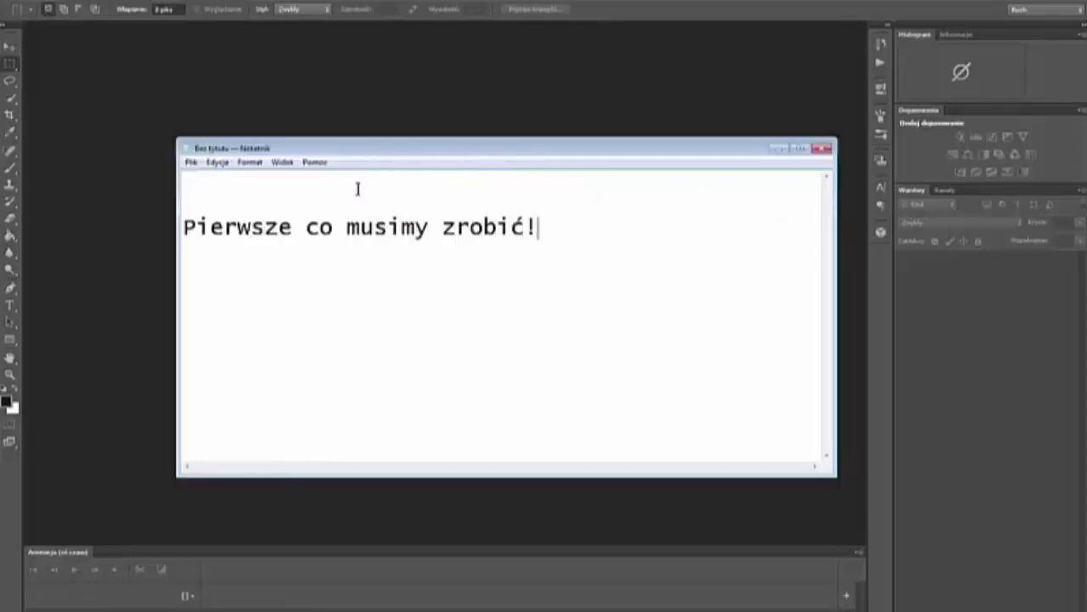
type("tiw")
Step: Write the first step: open a 500x200px file for an ordinary signature
key("BackSpace")
key("BackSpace")
type("wier")
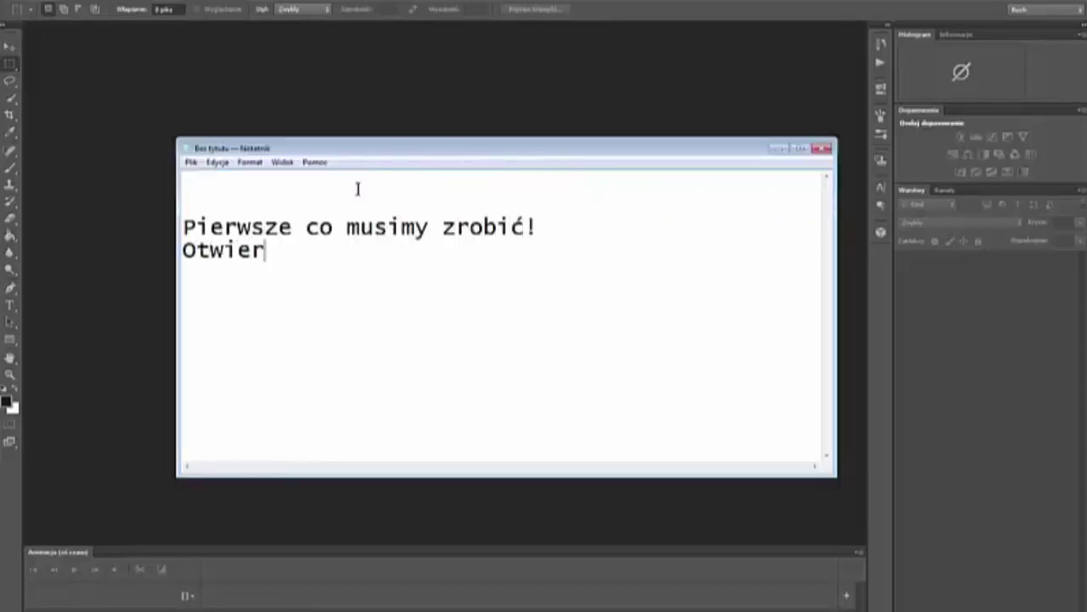
type("amy plik 500x200px")
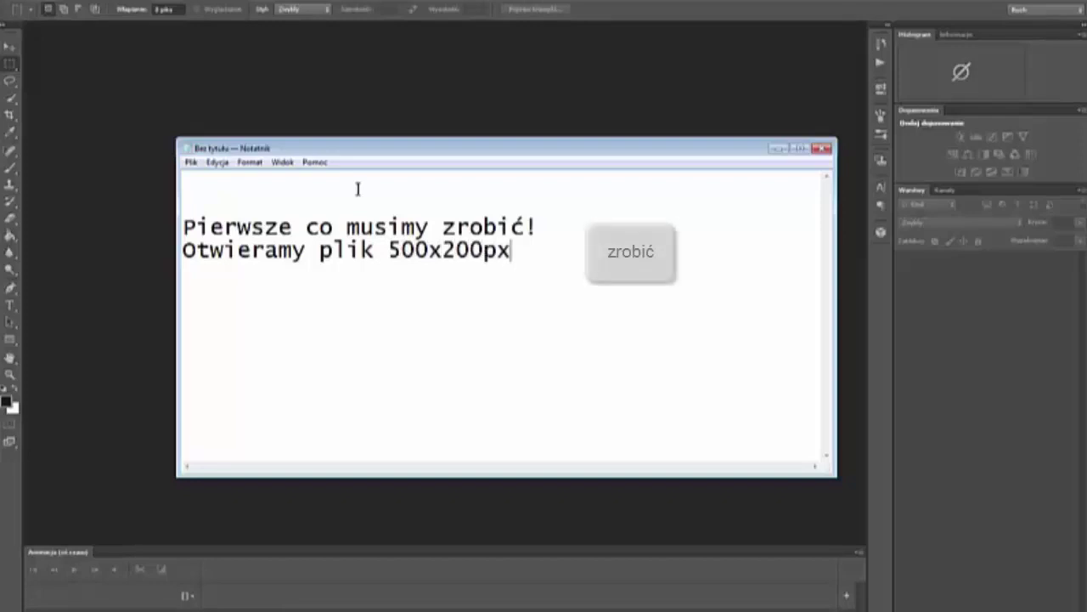
type(" żeby zwykłą")
key("Return")
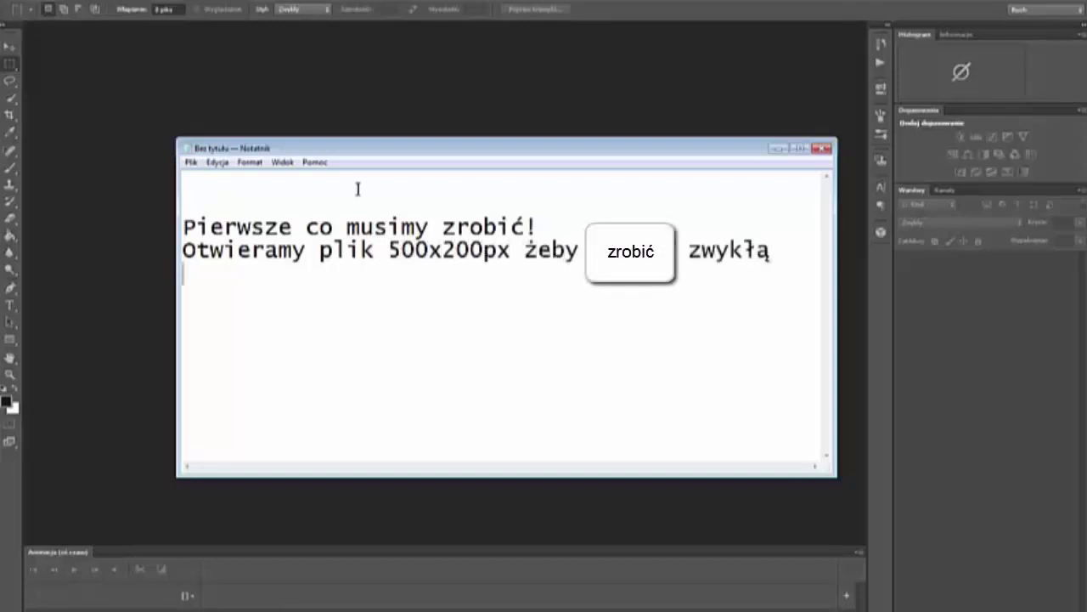
type("sygnaturkę.")
key("Return")
Step: Add the matching-texture and GIF-space tips, then replace the note with 'okej, zabieram się za tworzenie sygnaturki'
type("Czyl")
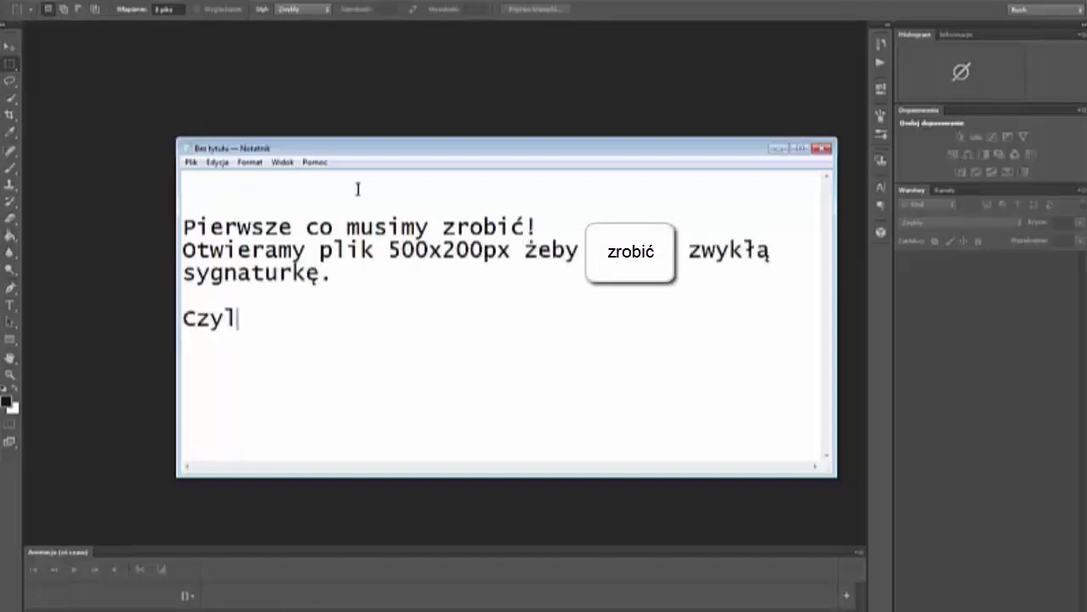
type("i nakładamy teksturę (!) ")
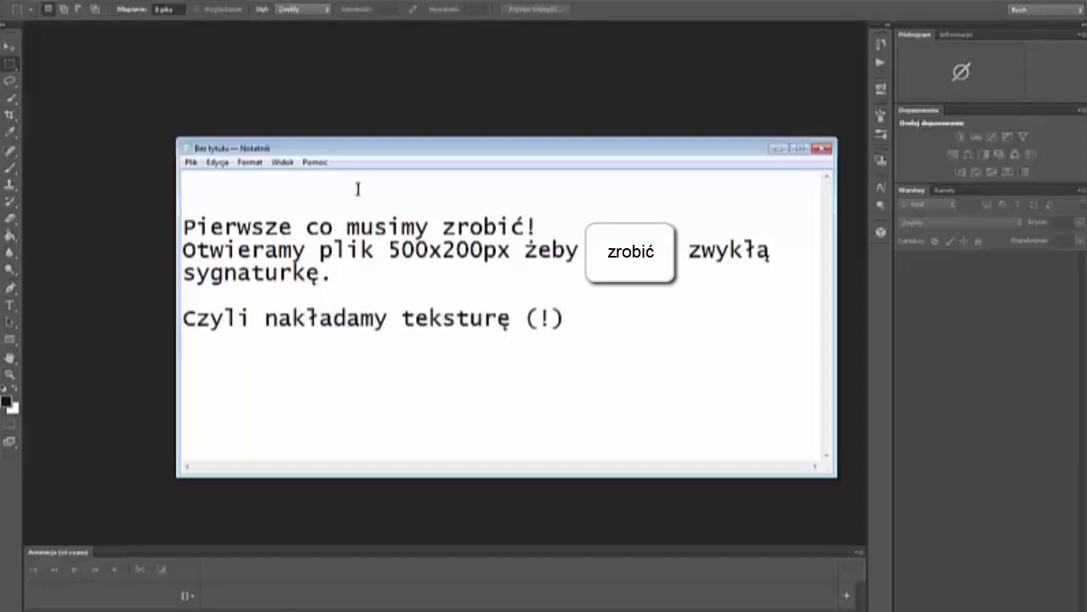
type("o kolorystyce podobnej do nasz")
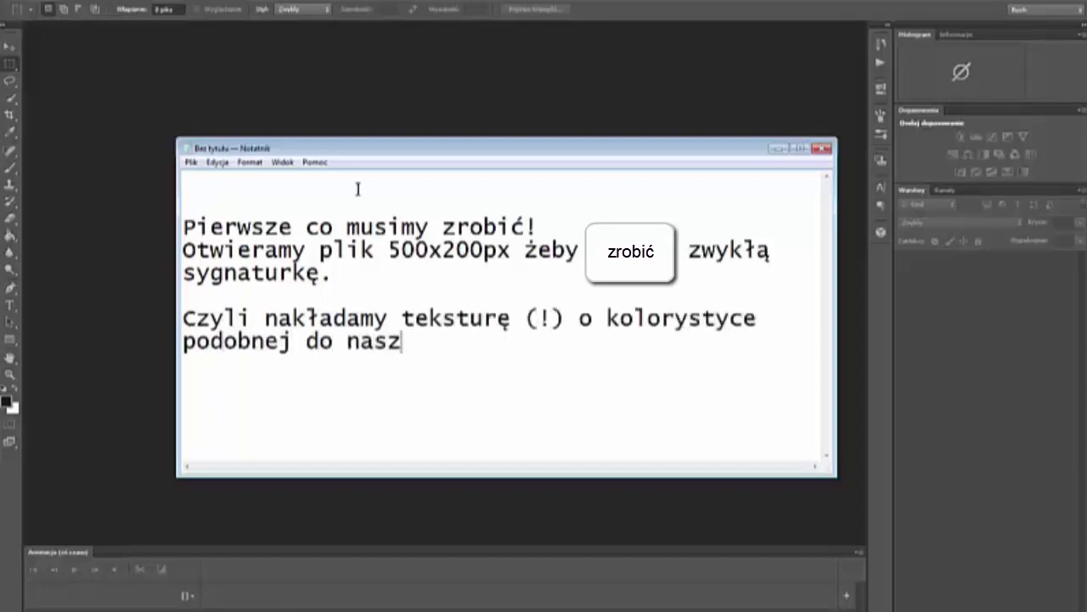
type("ego gifa (ułatwi nam pracę ")
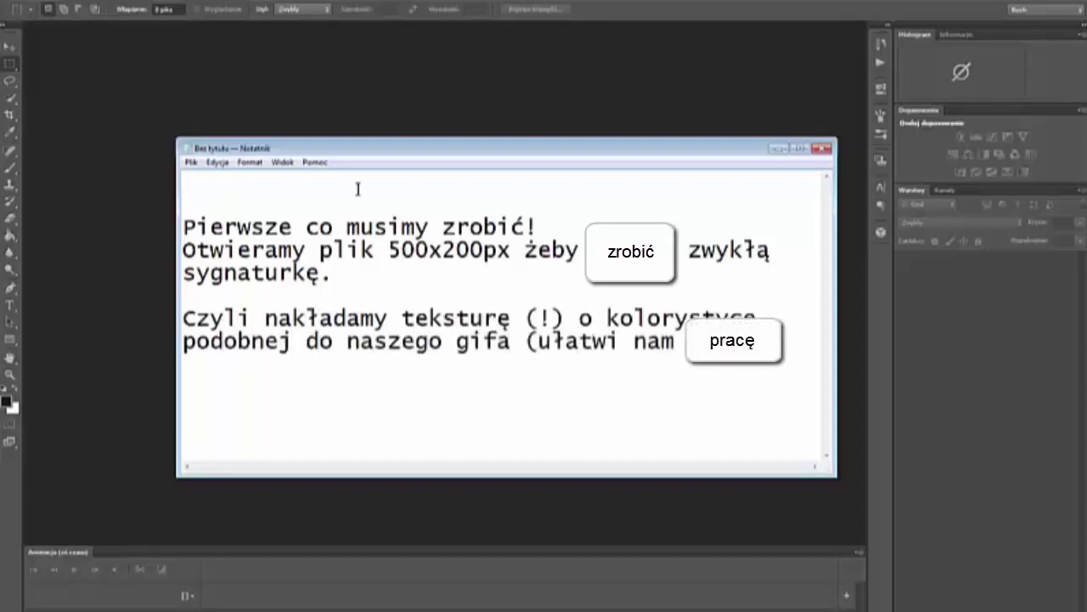
type("z klatkami) ;) O")
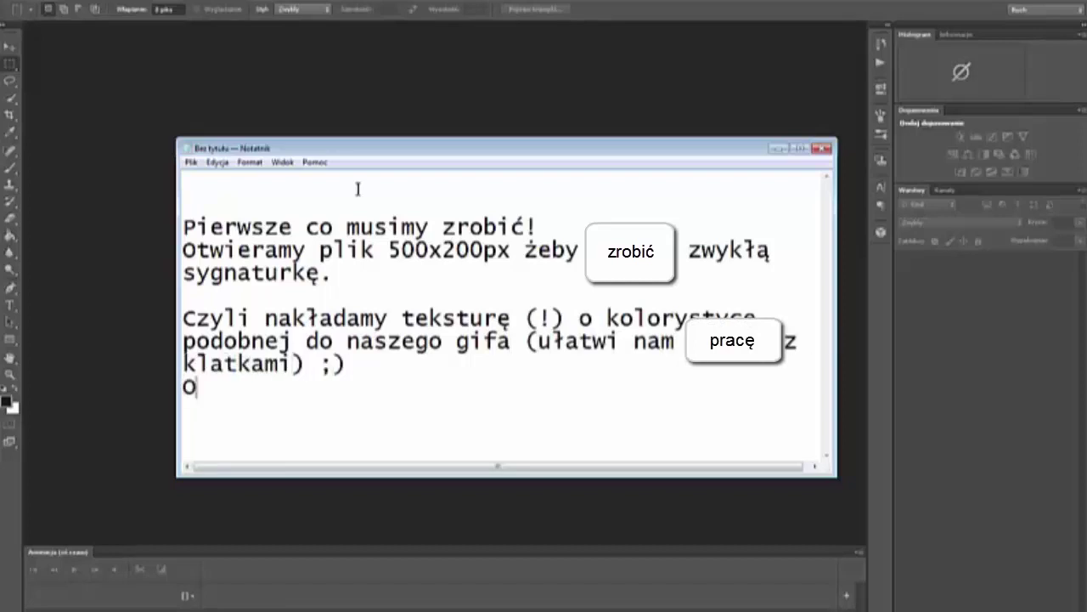
type("czywiście oprócz tekstur,")
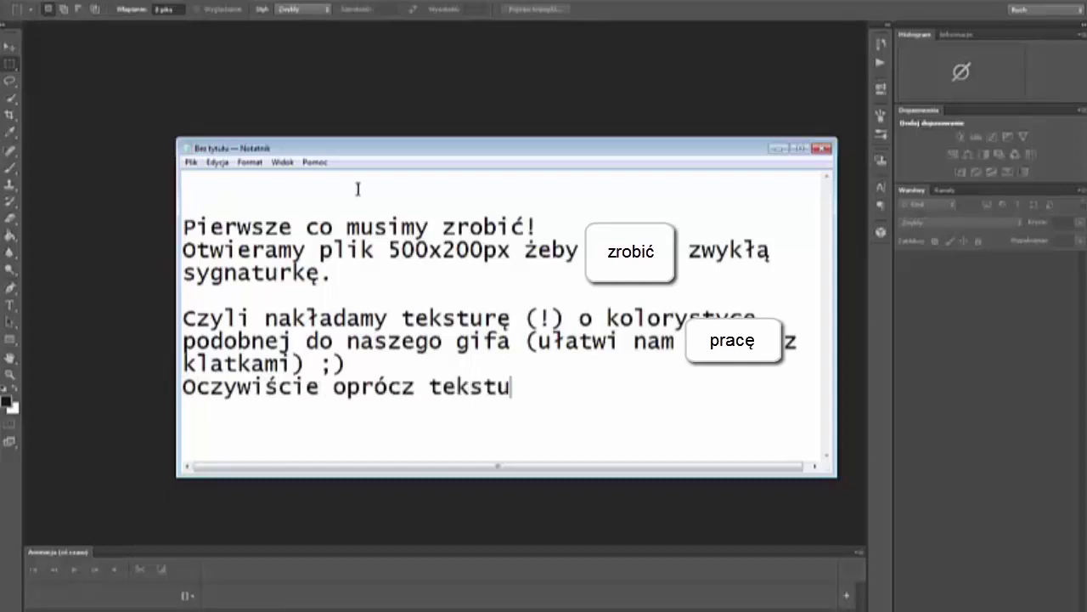
type(" stocki, napisy ")
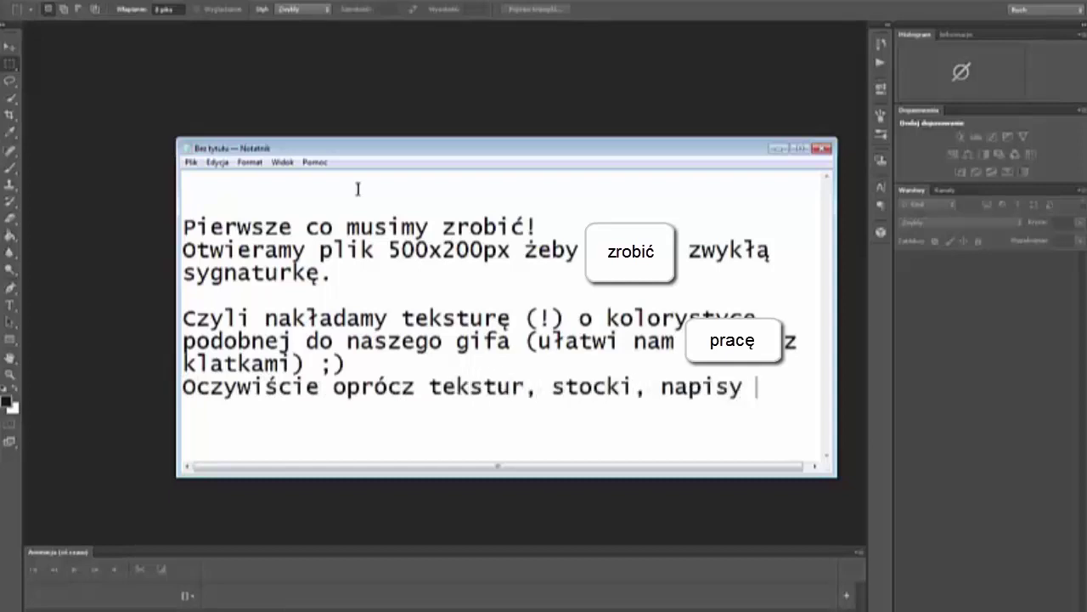
type("itd.")
key("Return")
type("Ważne jest to, żeby na ")
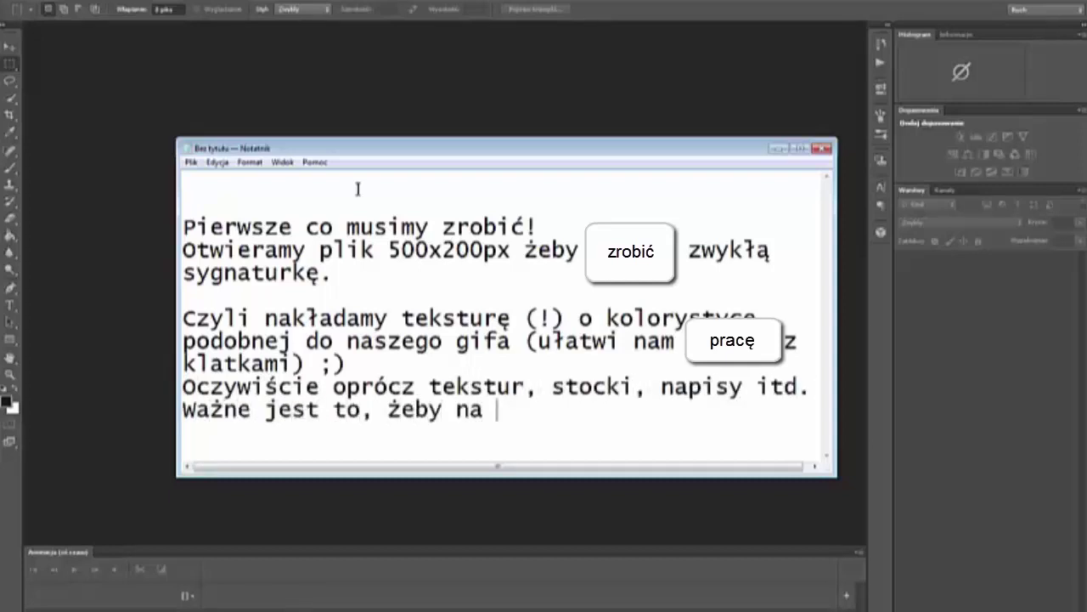
type("sygnaturce zostawić")
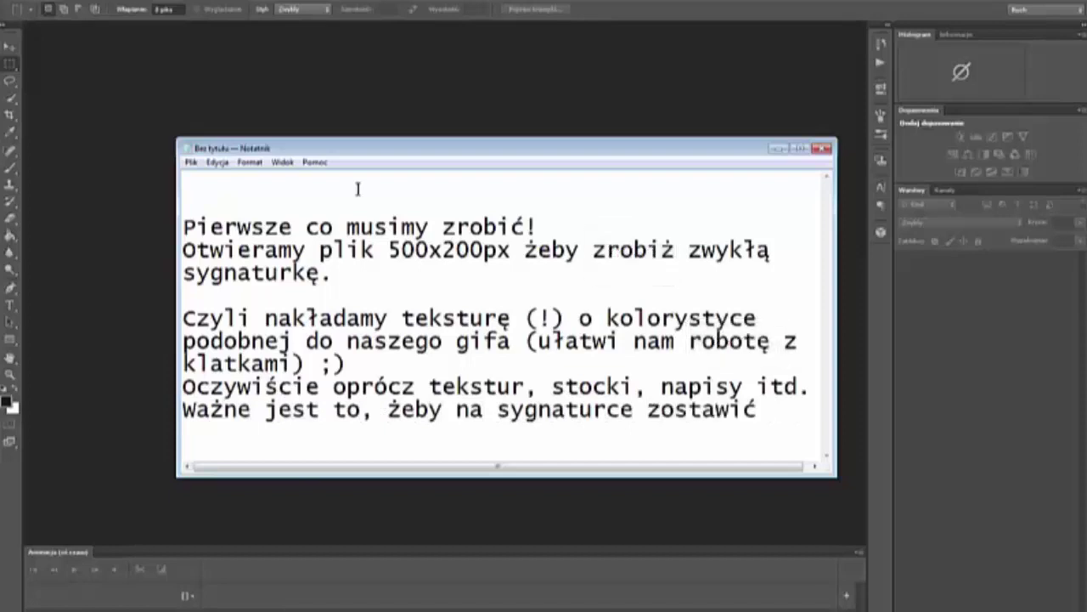
type(" miejsce, na którym nało")
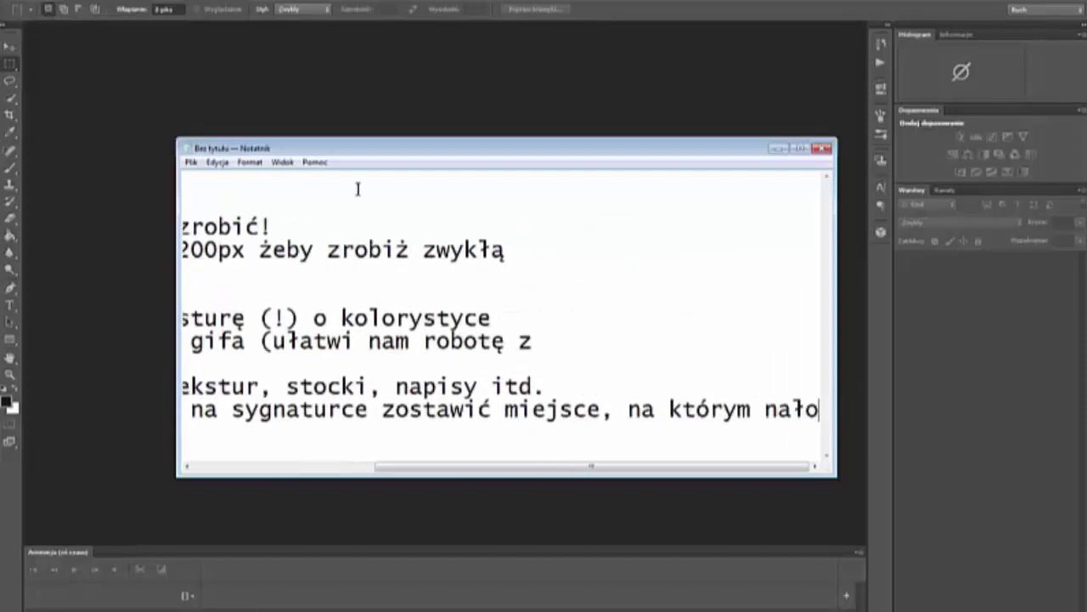
type("żymy gifa :)")
key("ctrl+a")
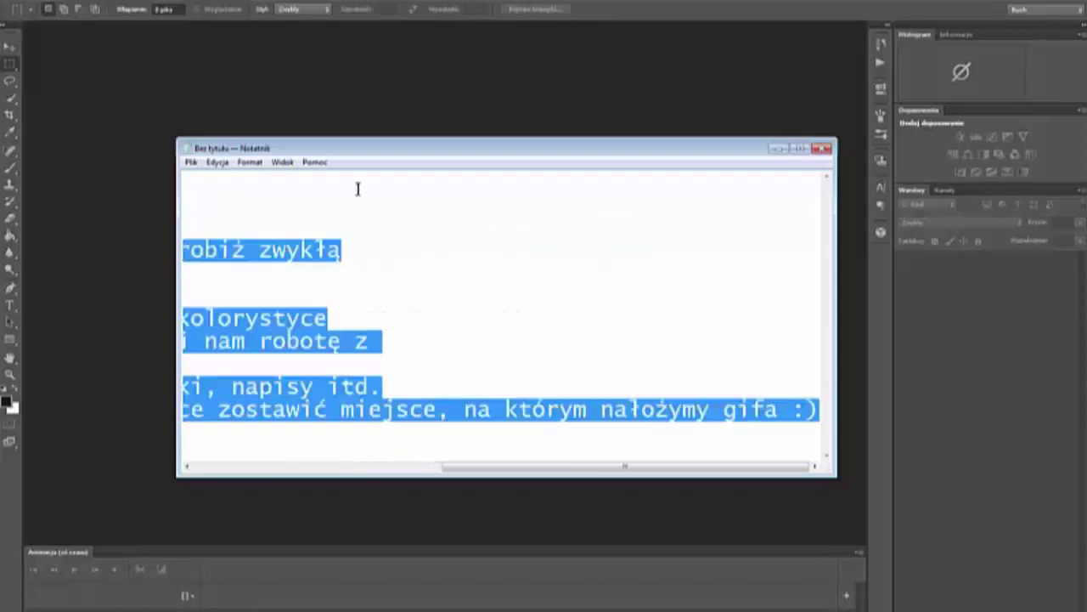
type("okej")
type("abieram się za tworzenie")
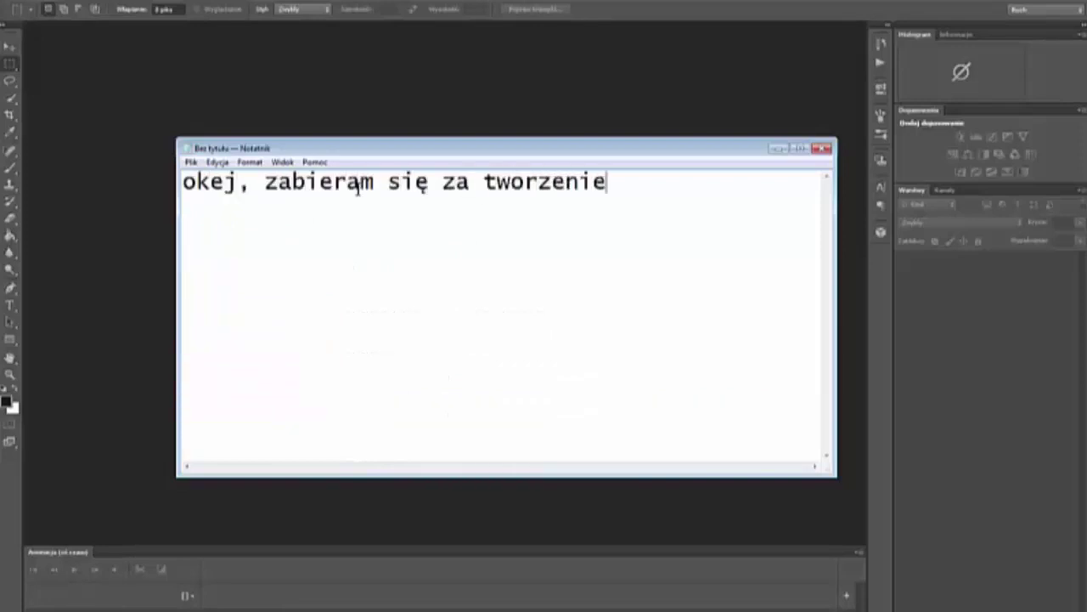
type(" sygam")
type("naturki.")
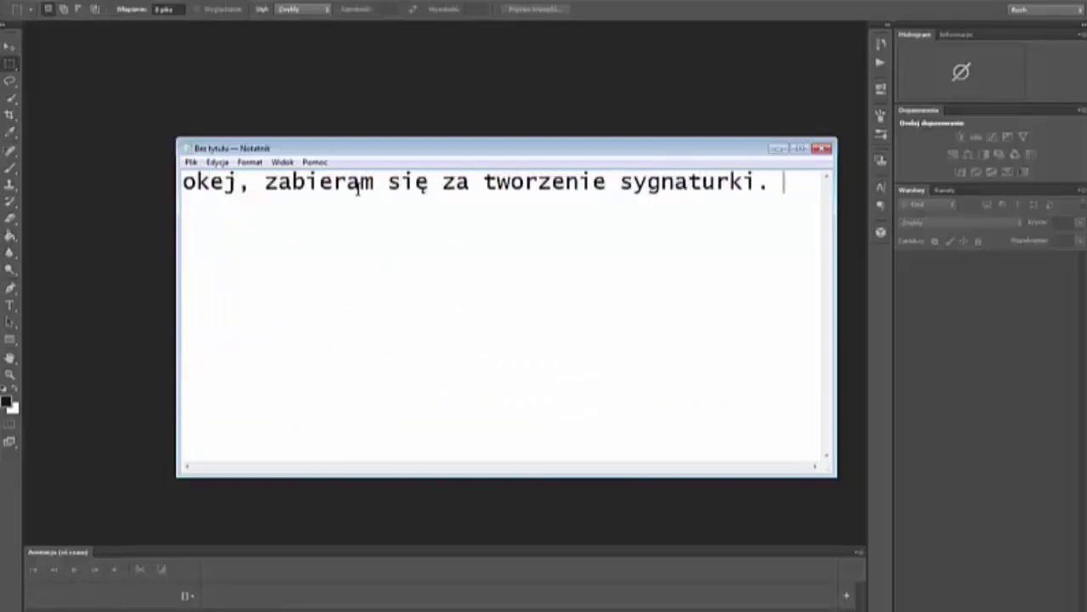
type(" Zakładam, że potraficie to ro")
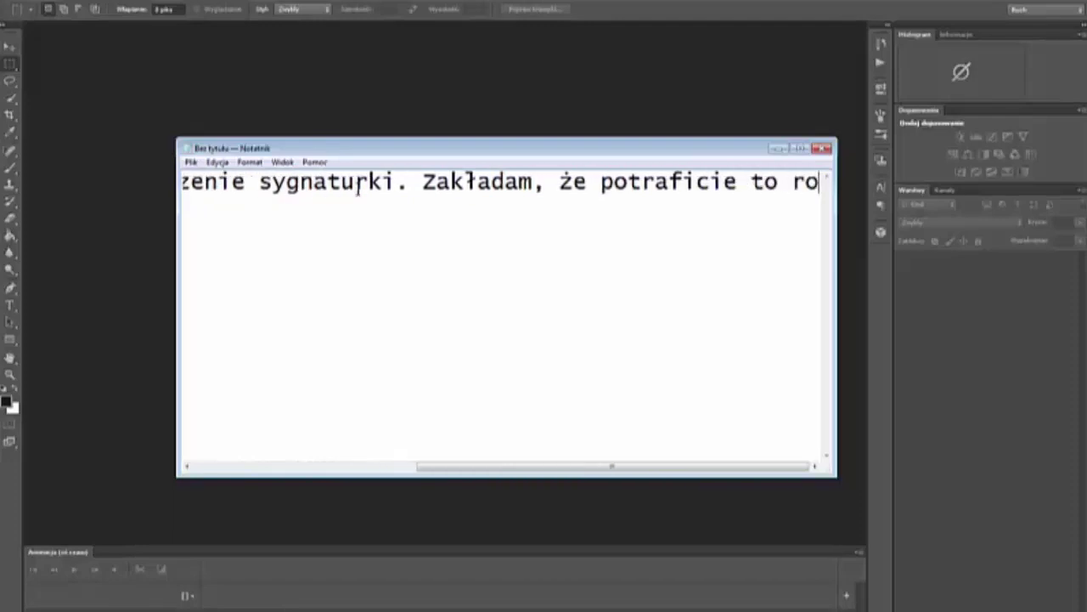
type("bić, więc przyśpiesze cały proces")
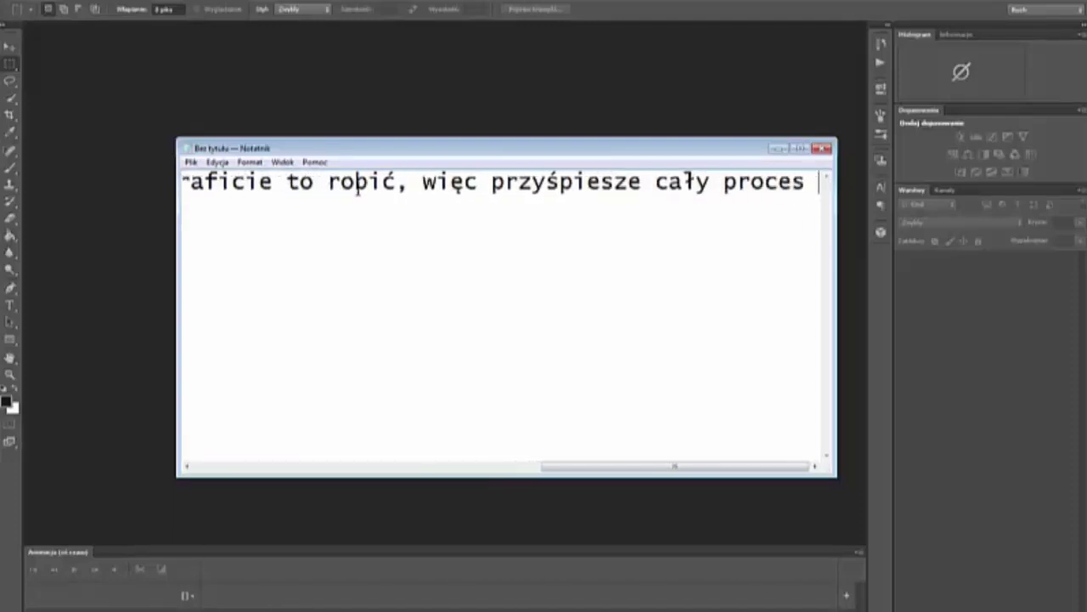
type(" żeby nie trwao to długo :) D")
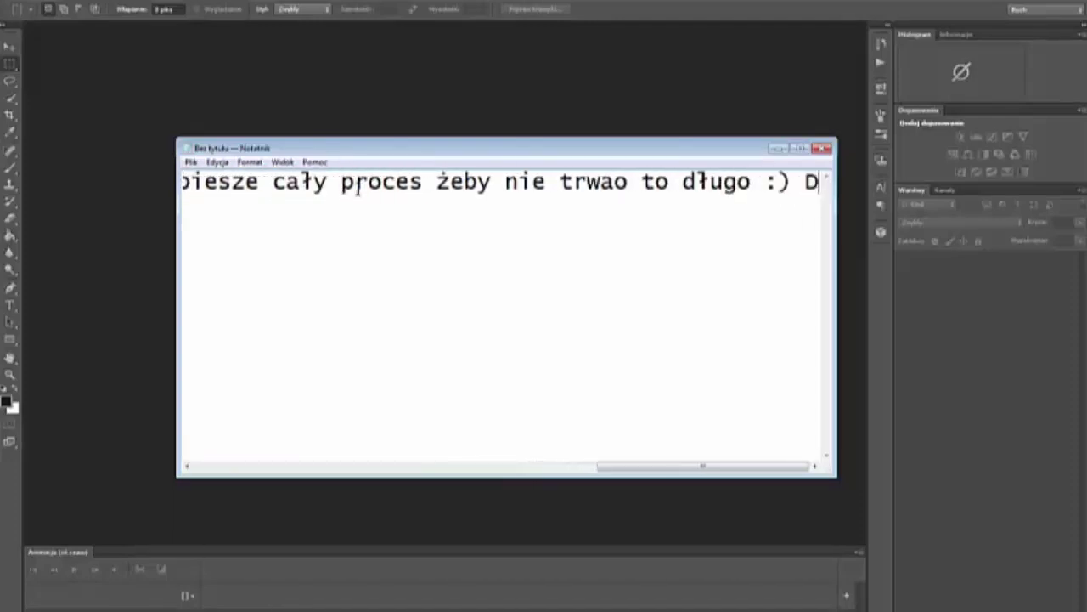
type("ozobaczenia!")
Step: Fix the missing space in 'Do zobaczenia!' and minimize the Notepad note
key("ctrl+Left")
key("Right")
key("Right")
key("End")
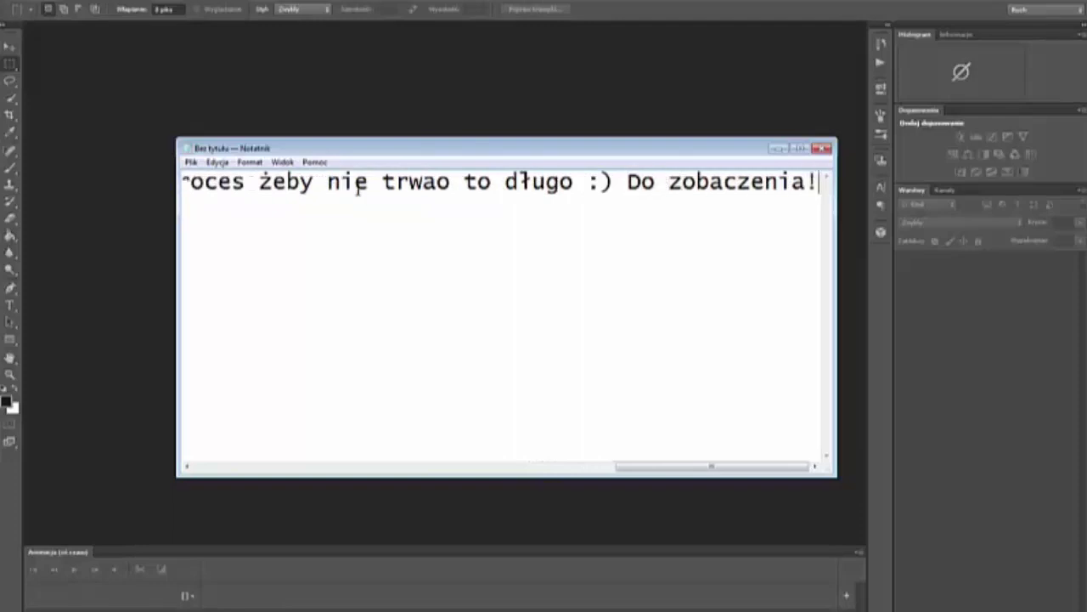
left_click(779, 149)
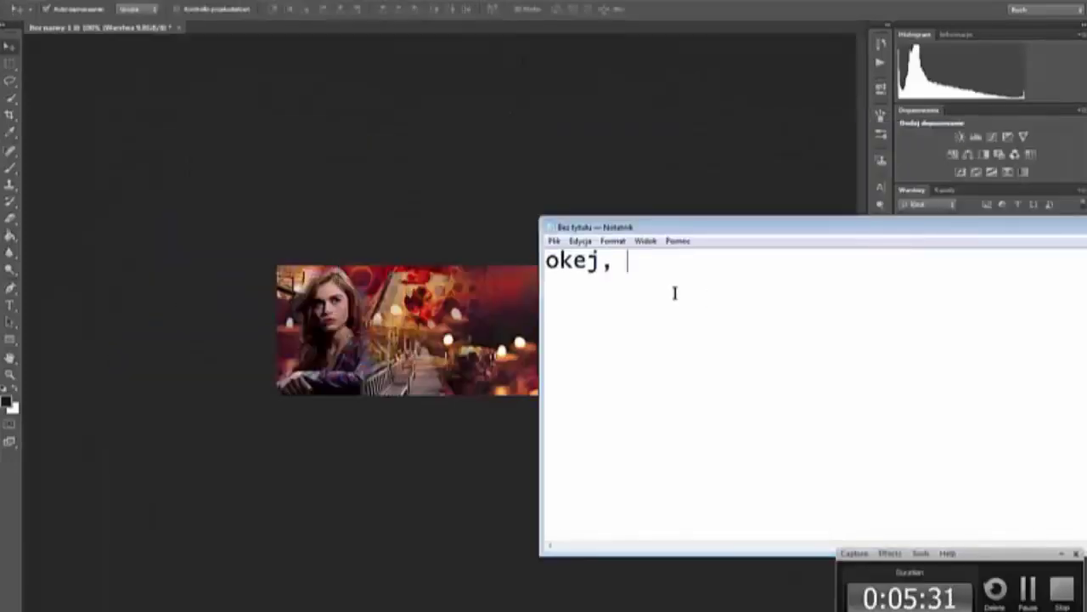
Step: Add the lines "sygnatura 'zrobiona'" and "prawie :)" to the note
type("sygnatura 'zrobiona'")
key("Return")
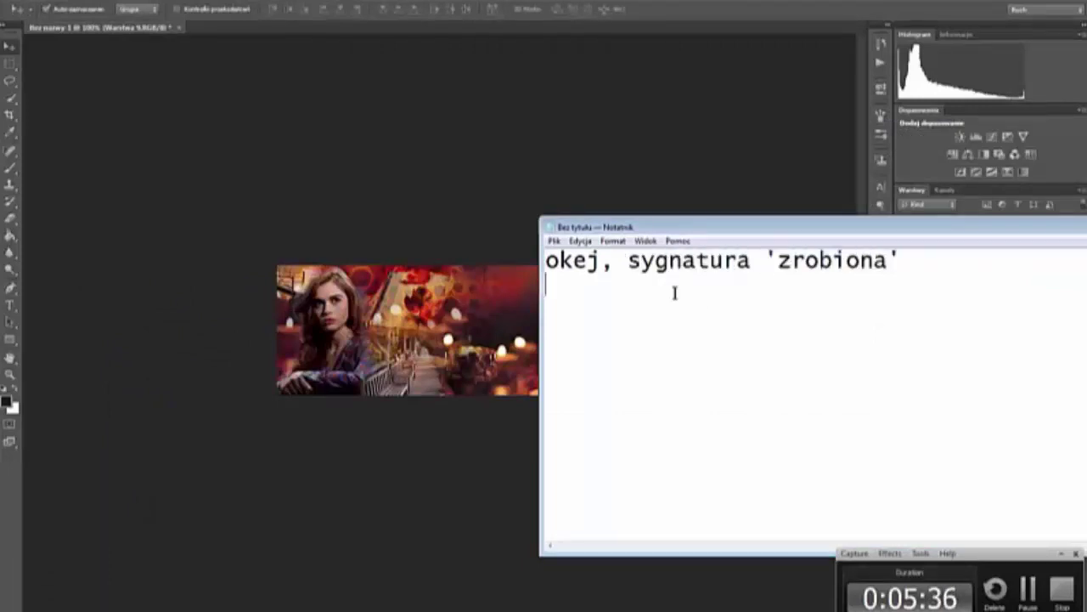
type("prawie :)")
Step: Replace the note with a tip that colourization is best applied at the very end
key("ctrl+a")
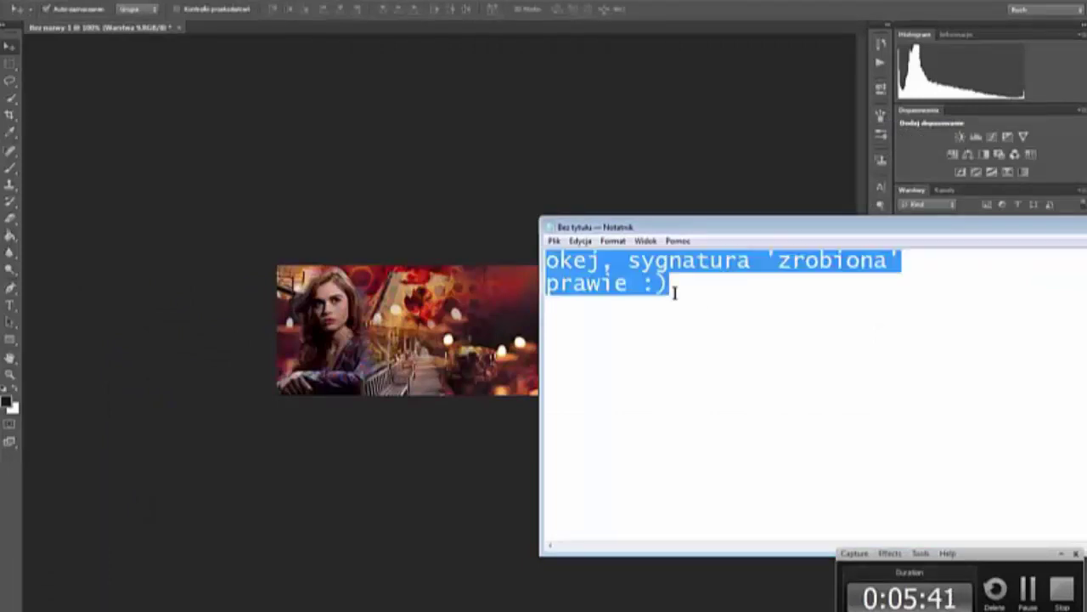
key("BackSpace")
type("koloryzacja")
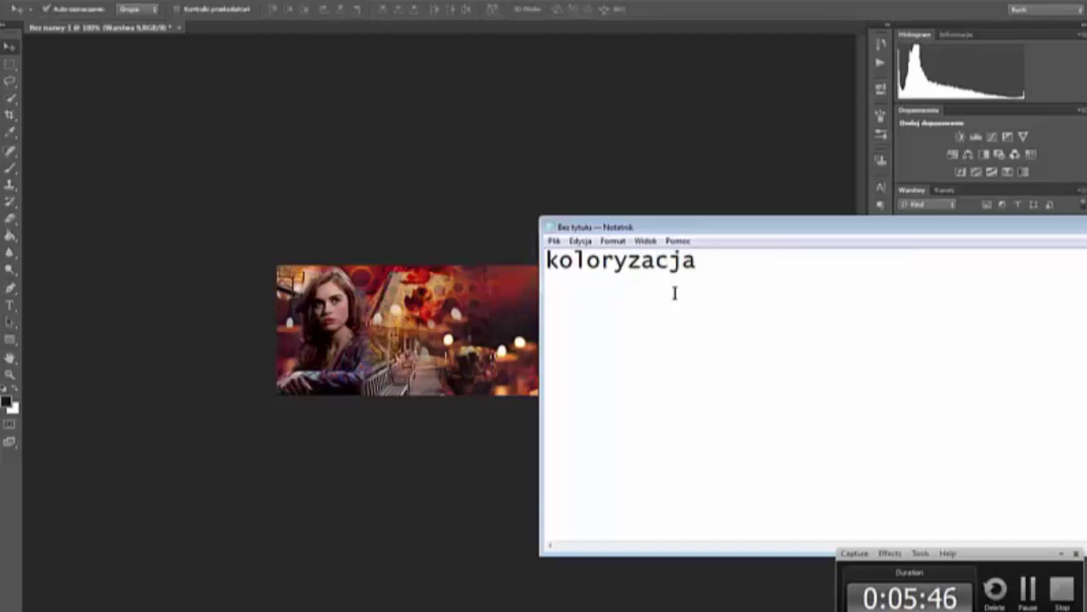
type(" najlepiej, jakby była ")
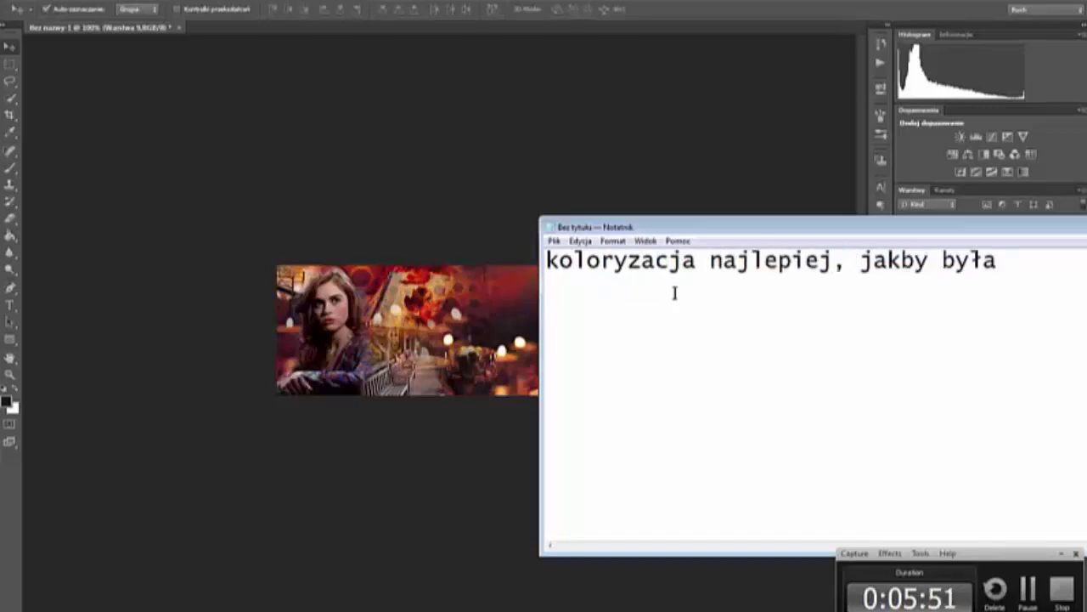
type("nałożona na samym")
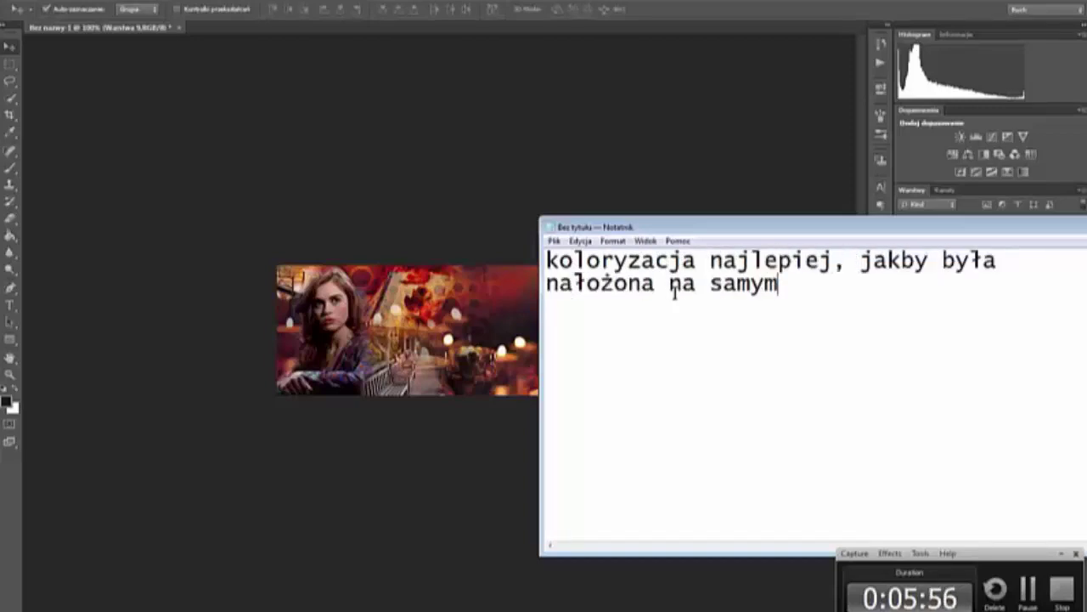
type(" końcu- podobnie z")
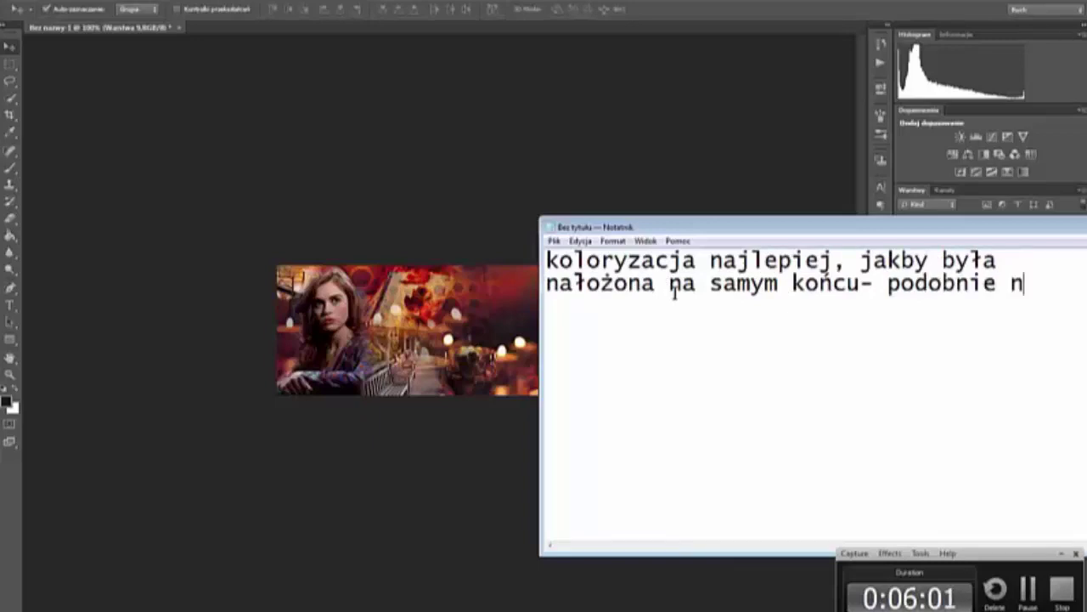
Step: Replace the colouring tip with 'Teraz otwieramy gifa!'
key("ctrl+a")
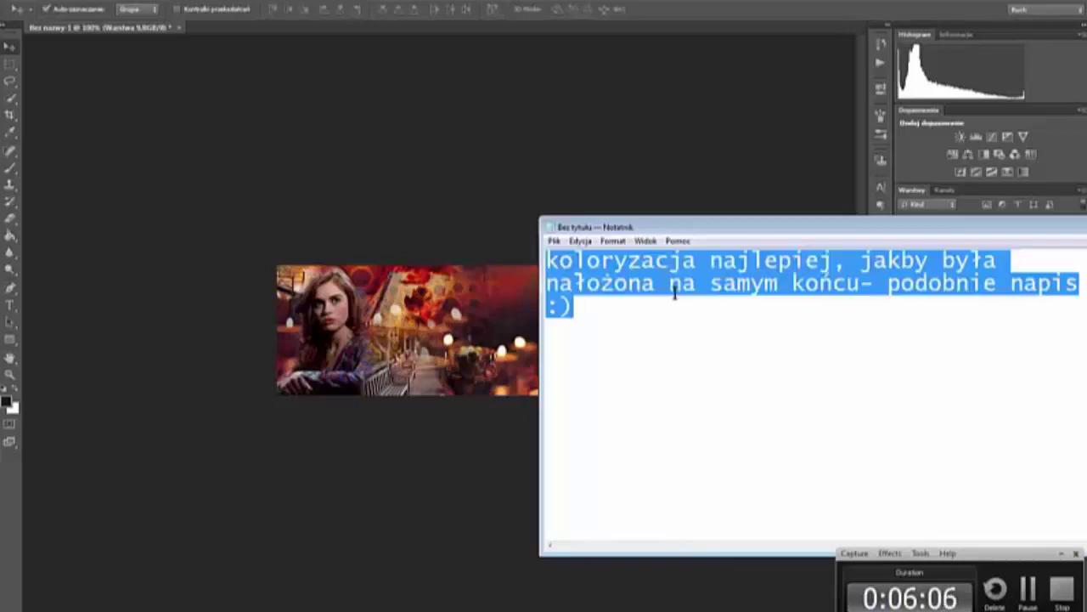
type("Teraz otwieramy gifa!")
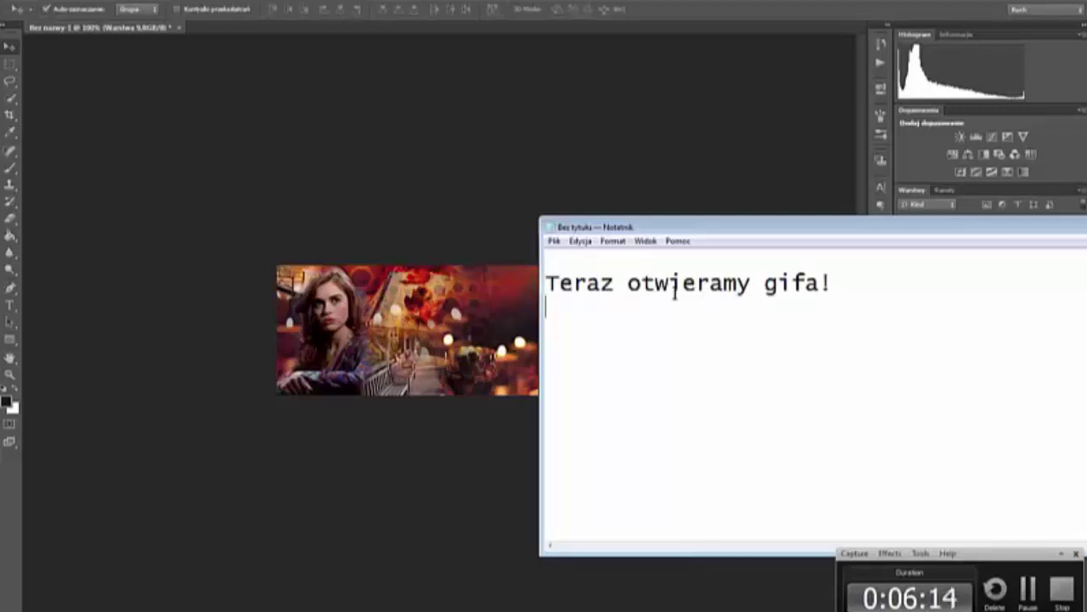
key("ctrl+a")
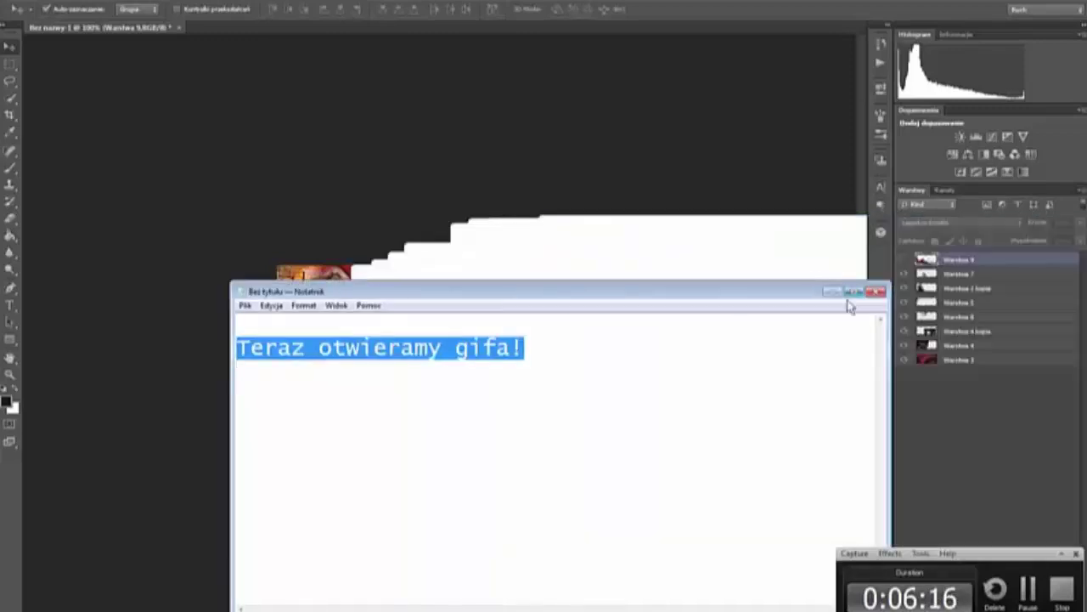
Step: Open dylan.gif from the Desktop and note that the first step is Okno > Animacja
key("ctrl+o")
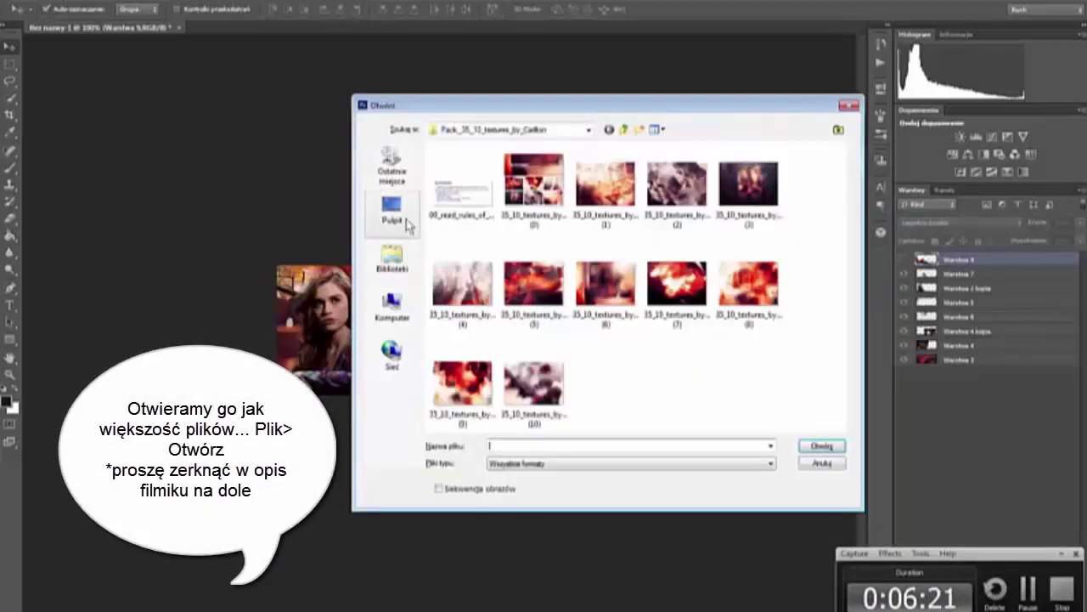
type("dylean")
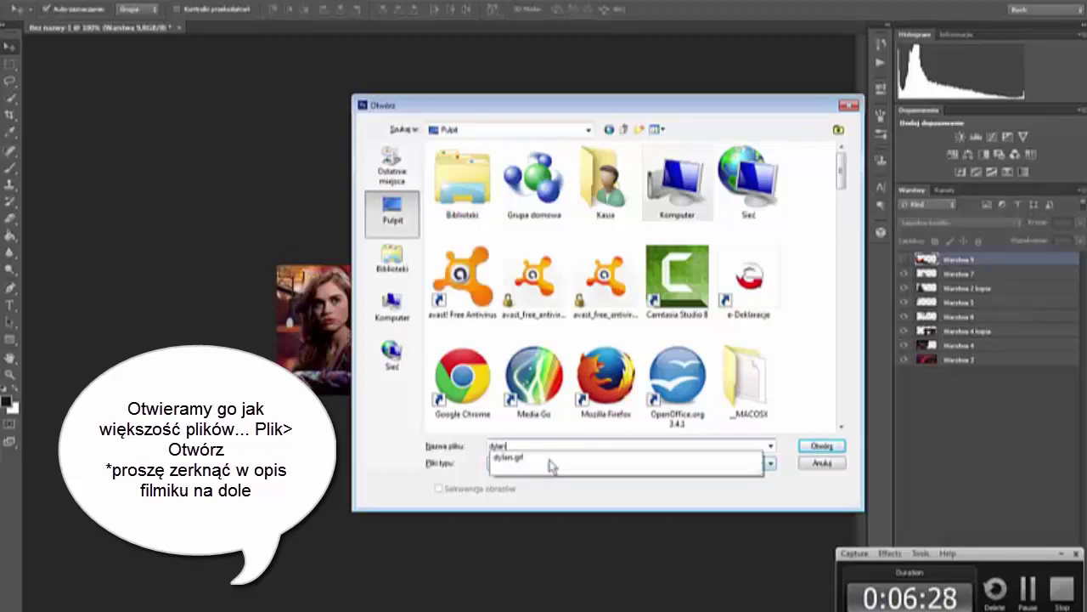
key("Return")
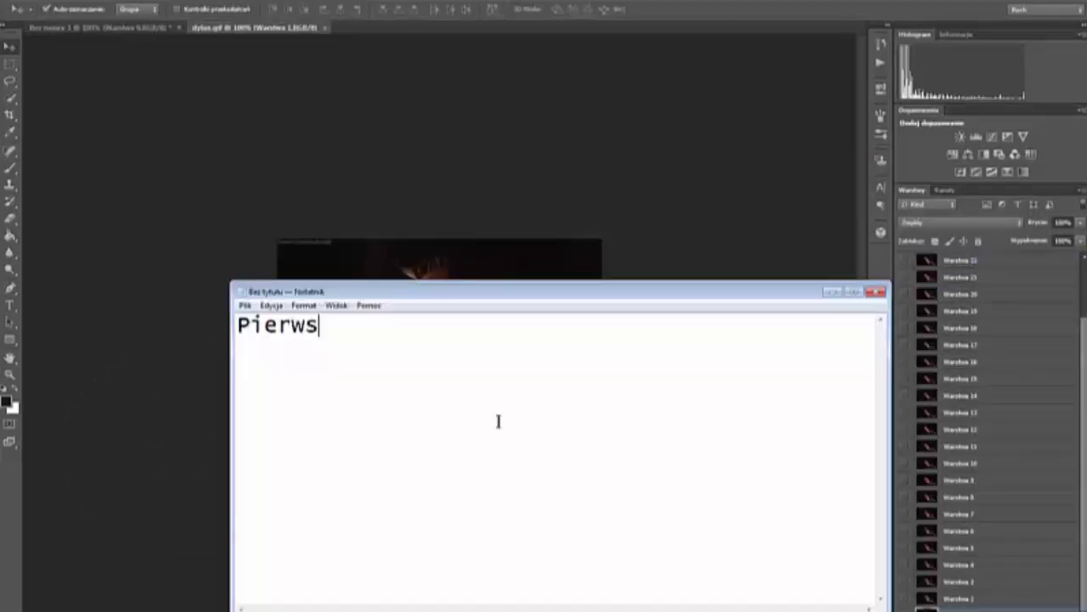
type("ze co należy zrobić")
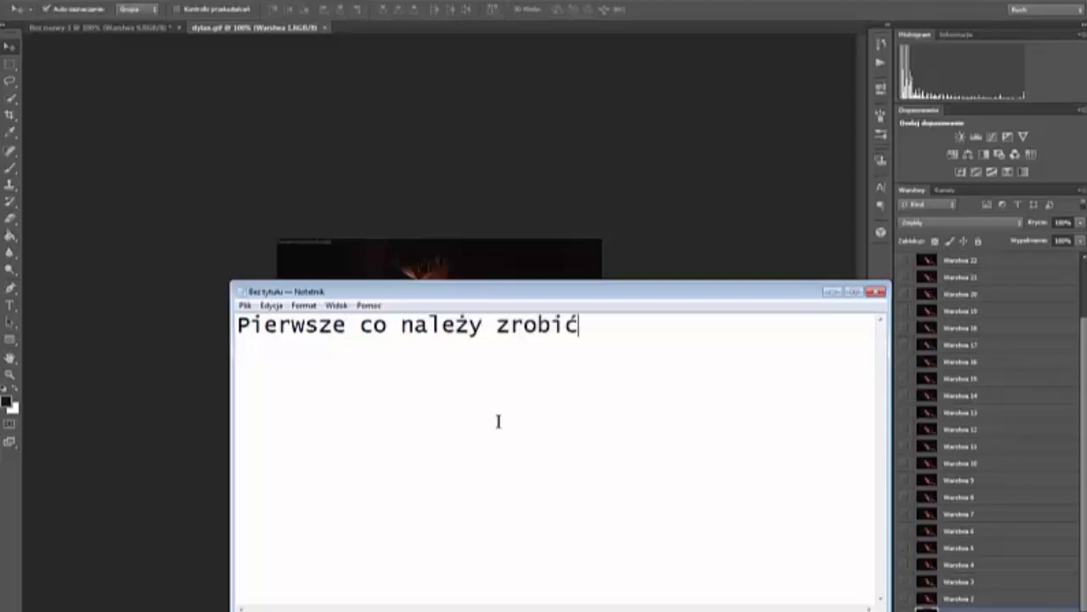
type("Kiery")
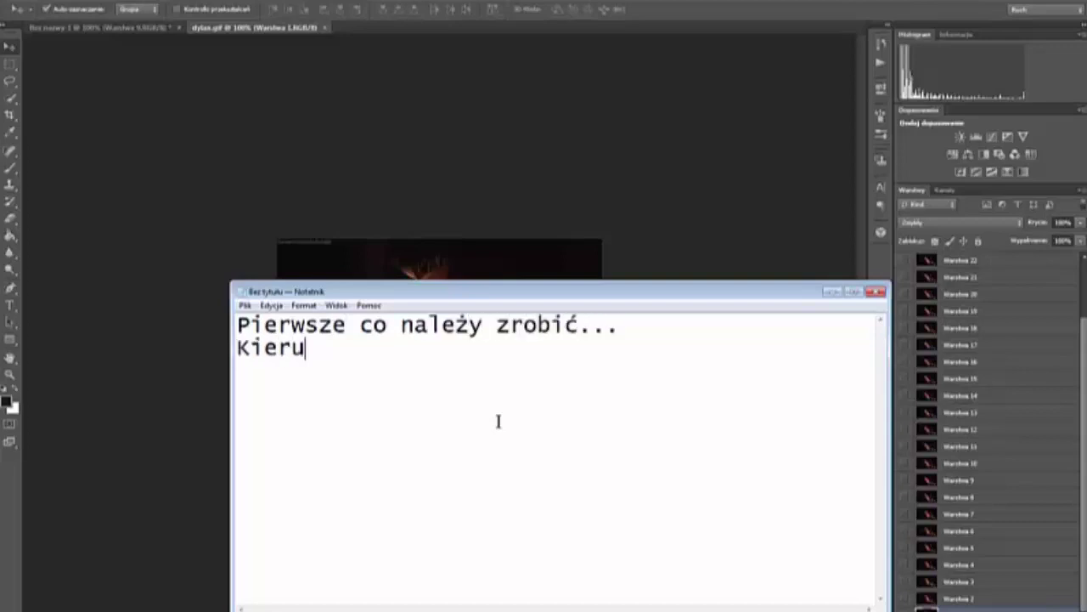
type("jemy się do opcji Okno > Anima")
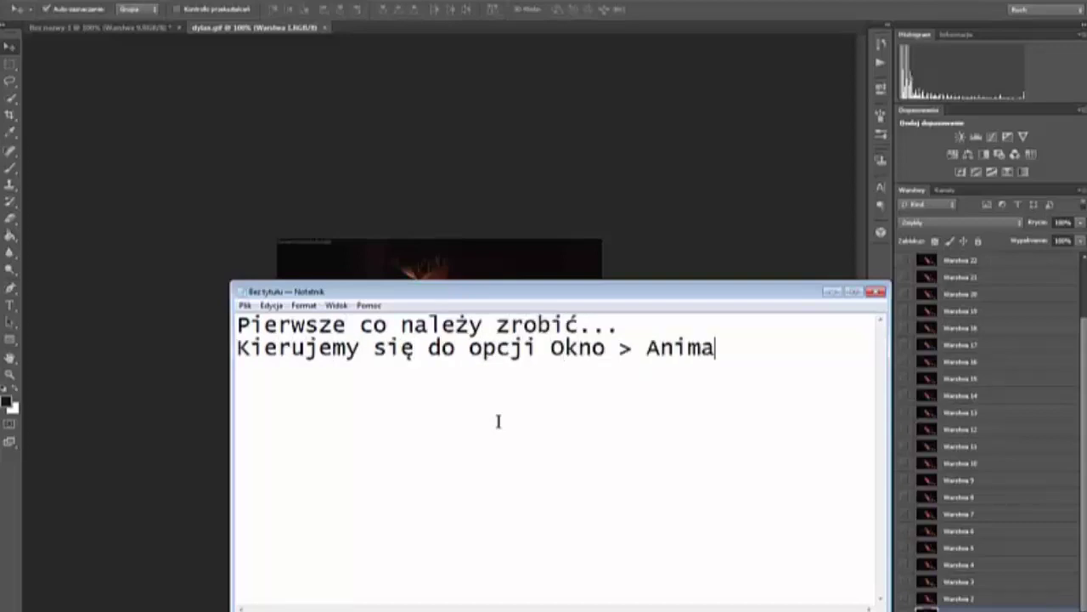
type("Po co")
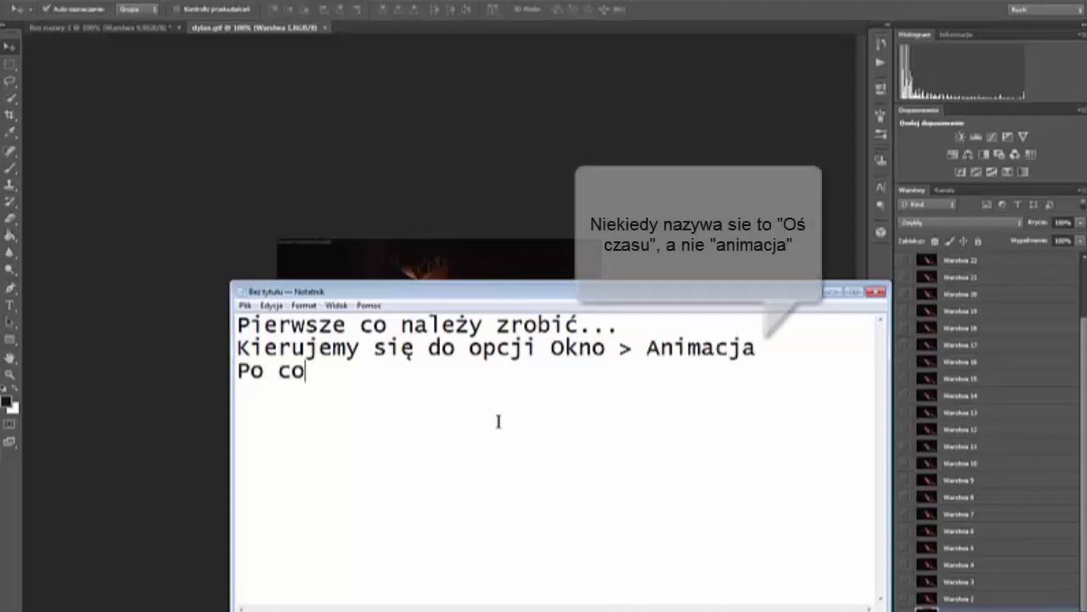
type("?")
Step: Add a note saying the GIF must be split into frames
key("Return")
type("Musimy rozłożyć")
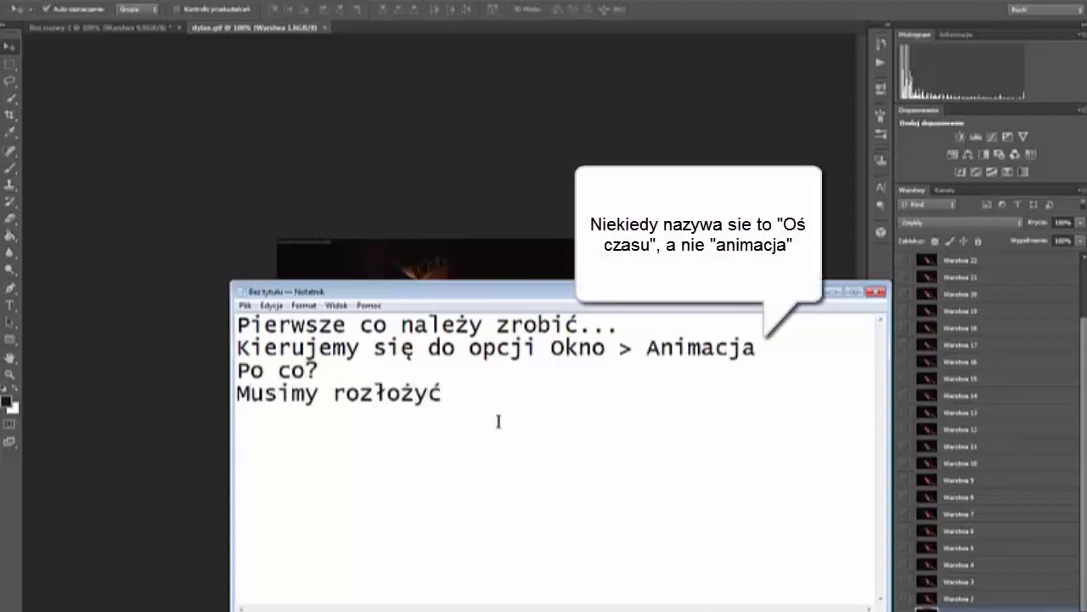
type(" gifa na klatki! :)")
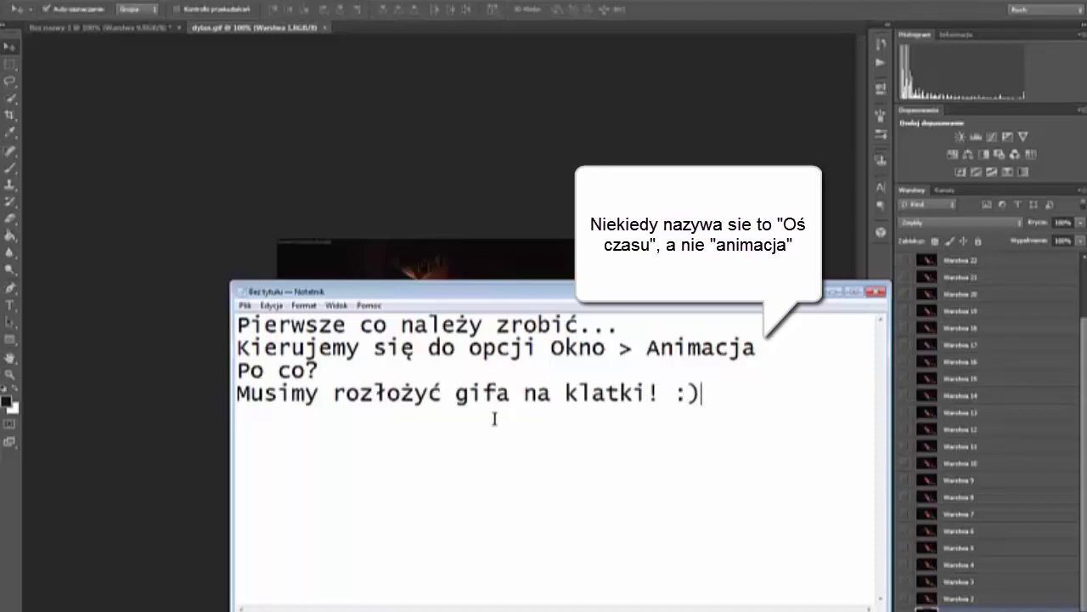
key("ctrl+a")
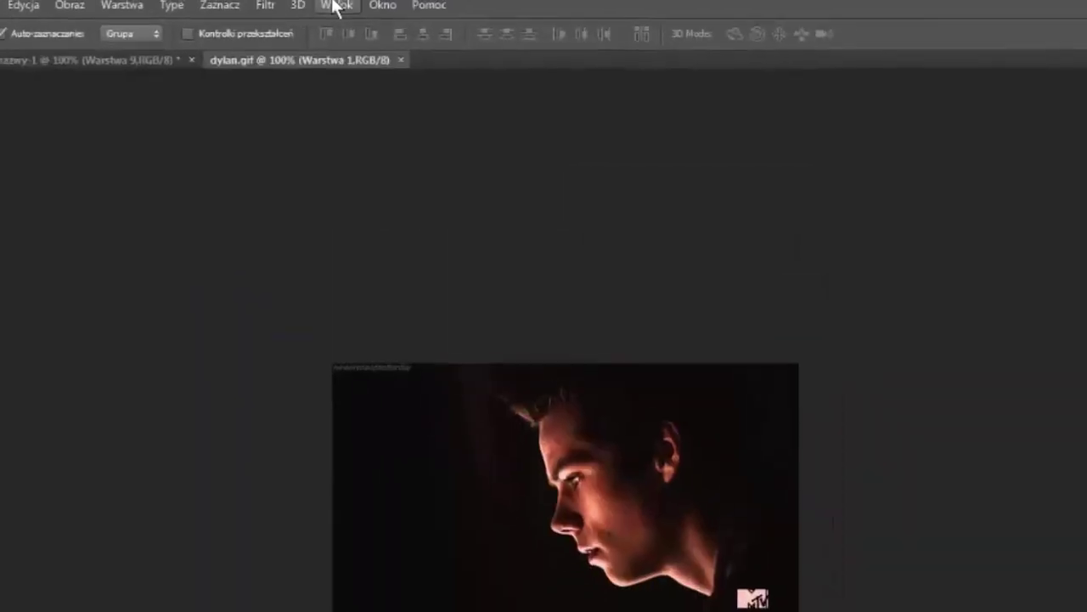
Step: Show dylan.gif's frames in the Animation panel and note how to copy them
left_click(381, 6)
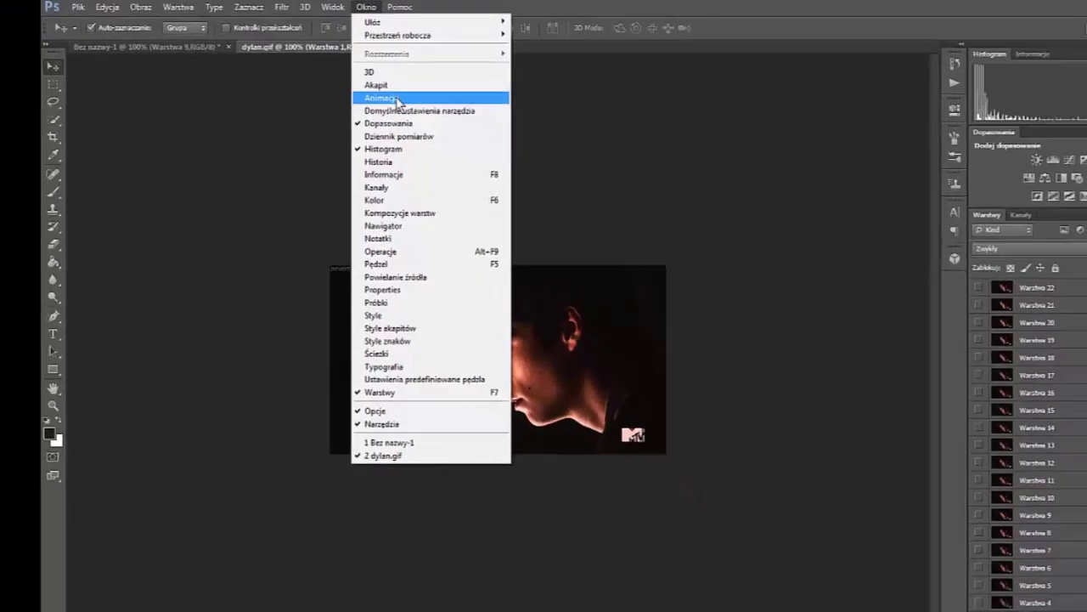
left_click(408, 129)
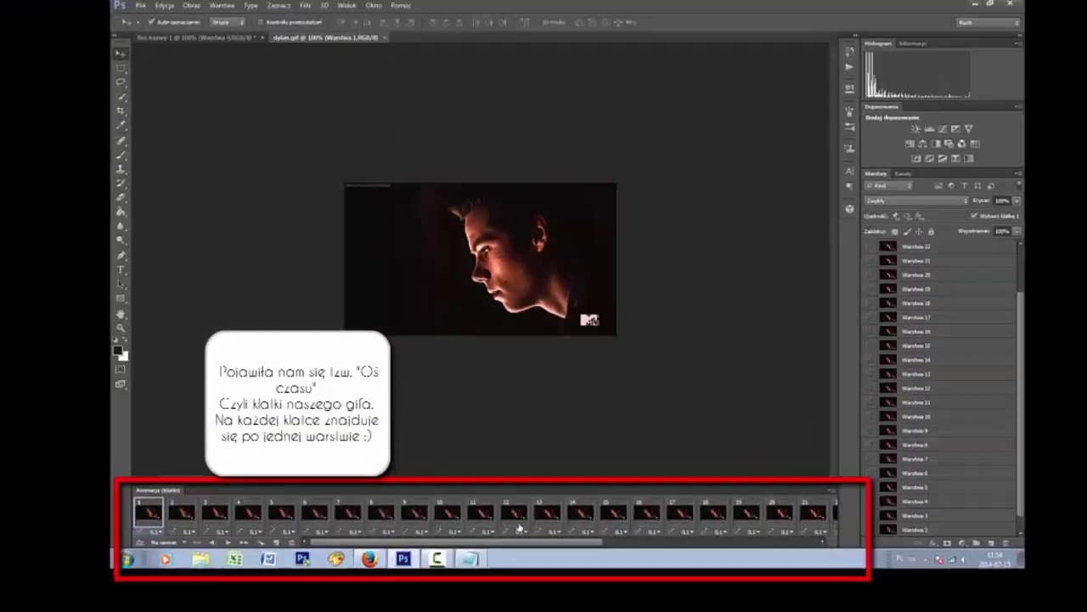
type("z musimy skop")
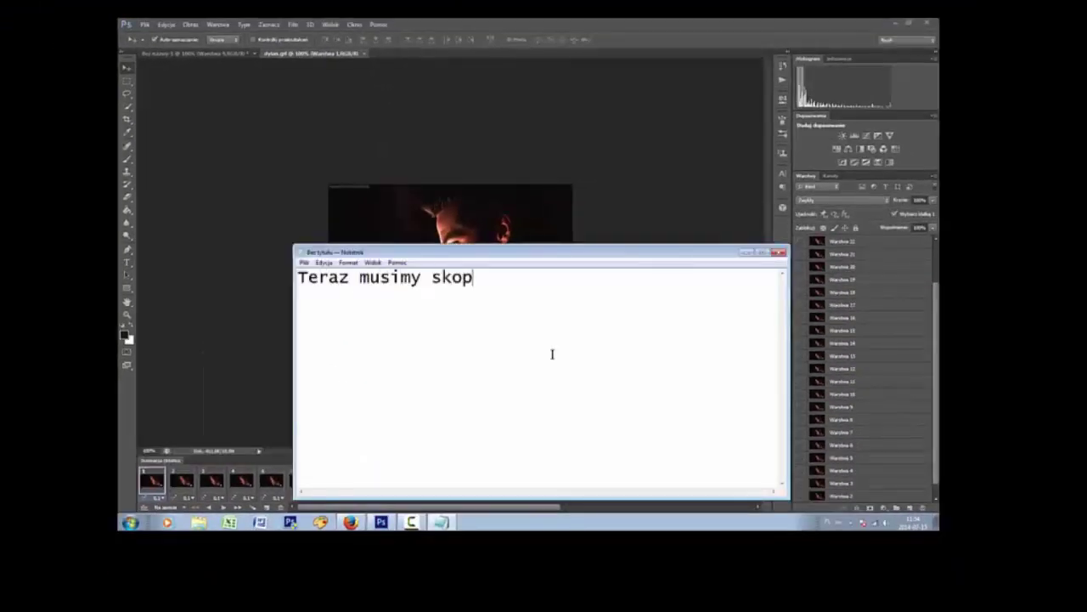
type("iować wszystkie kla")
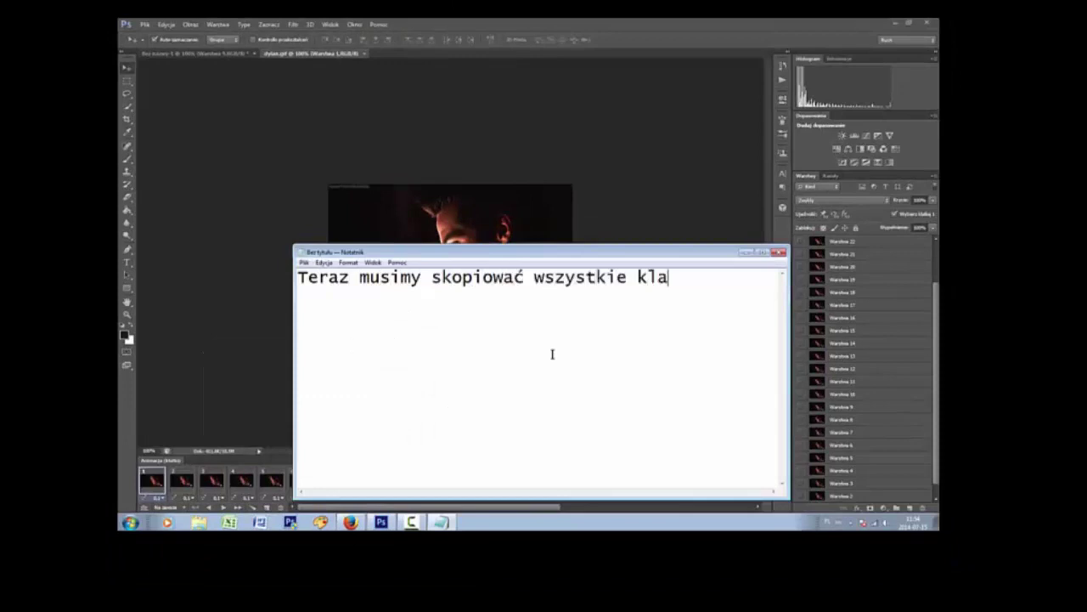
type("ępujący sposó")
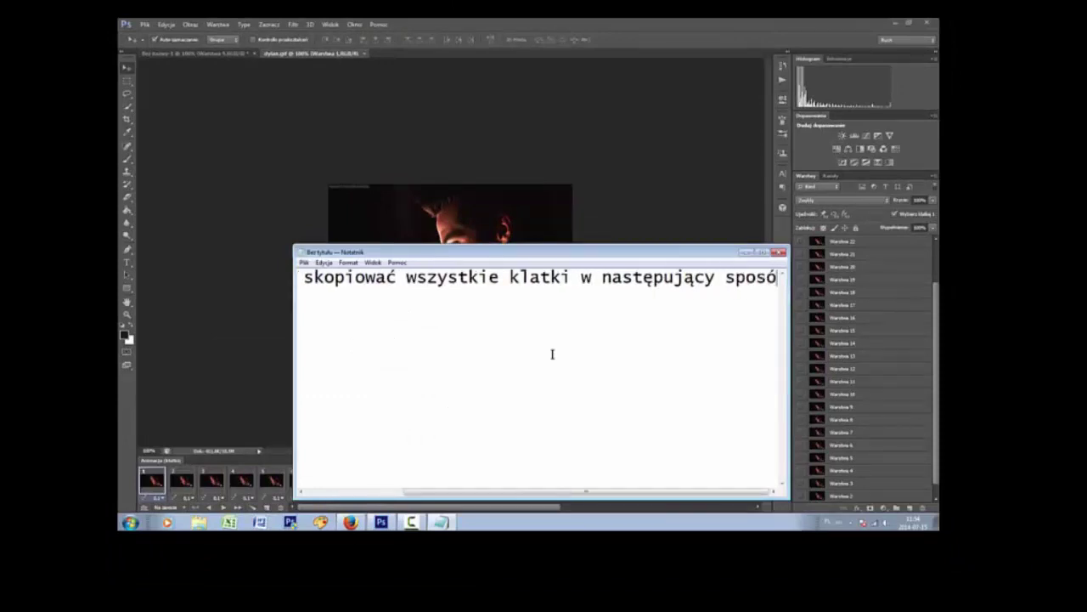
type("b!")
key("alt+Tab")
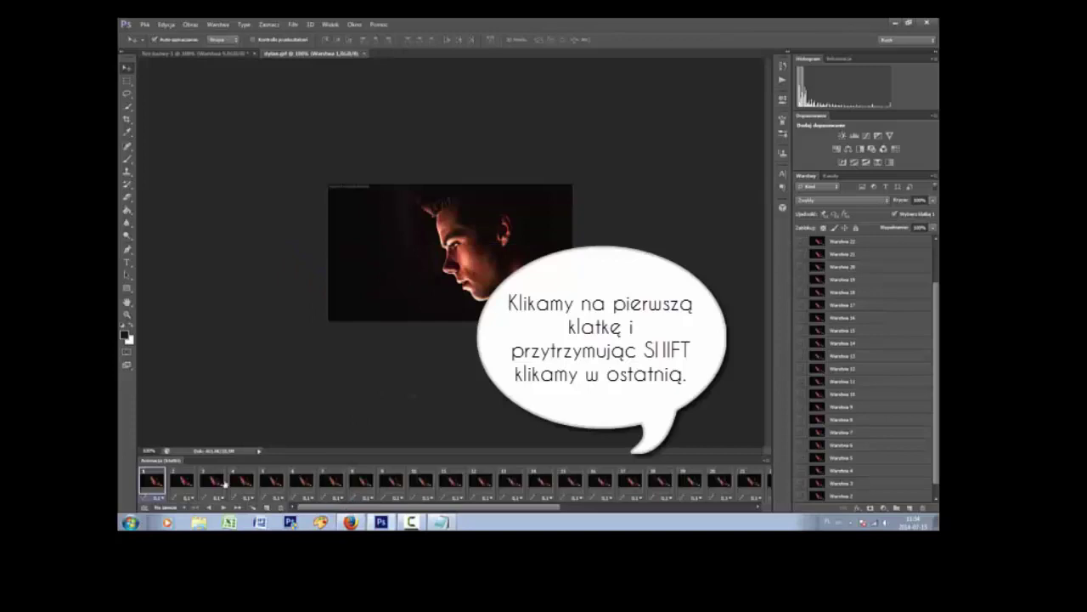
Step: Select all dylan.gif frames, copy them with Kopiuj klatki, and return to Bez nazwy 1
left_click_drag(345, 508, 420, 512)
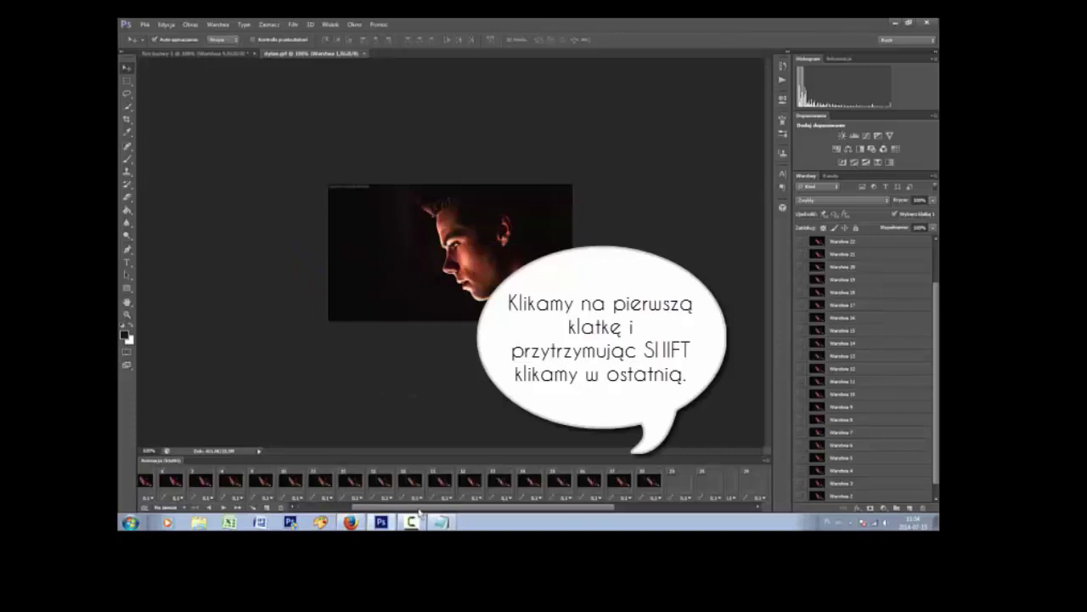
left_click_drag(552, 507, 690, 507)
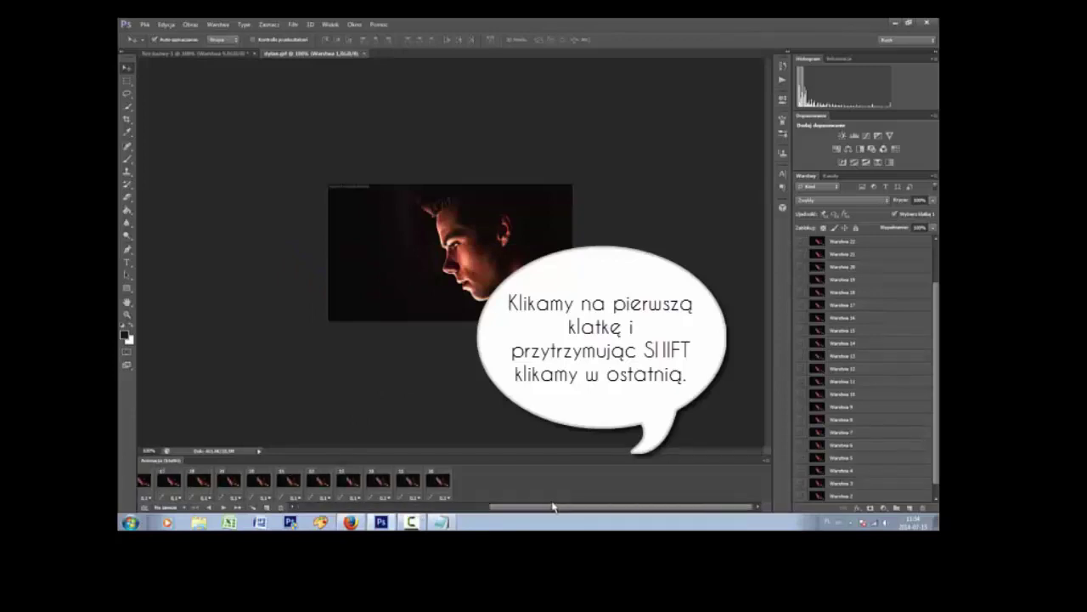
left_click(474, 508)
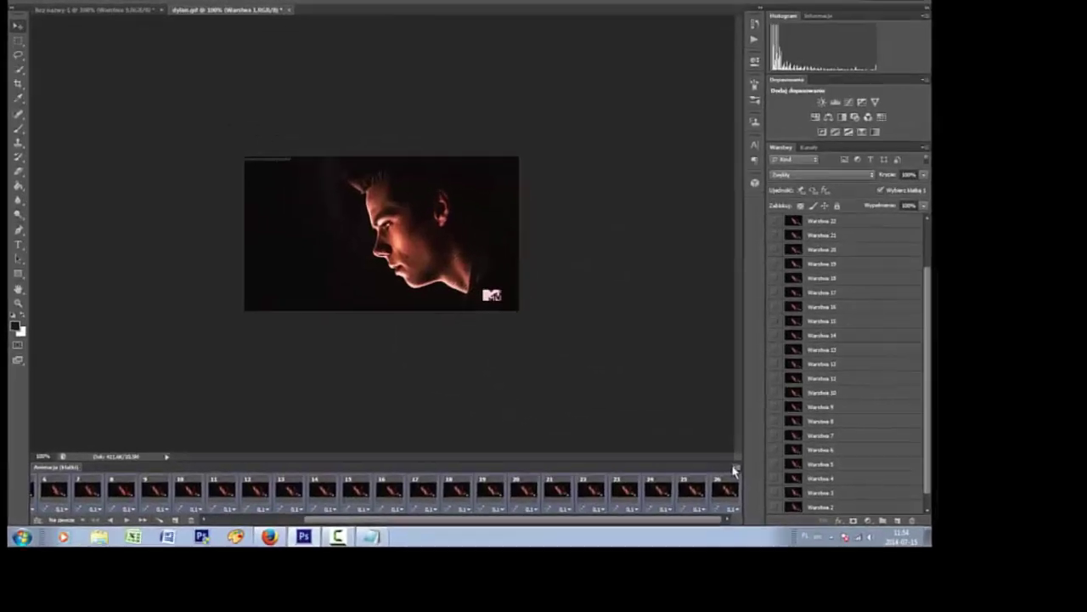
left_click(764, 460)
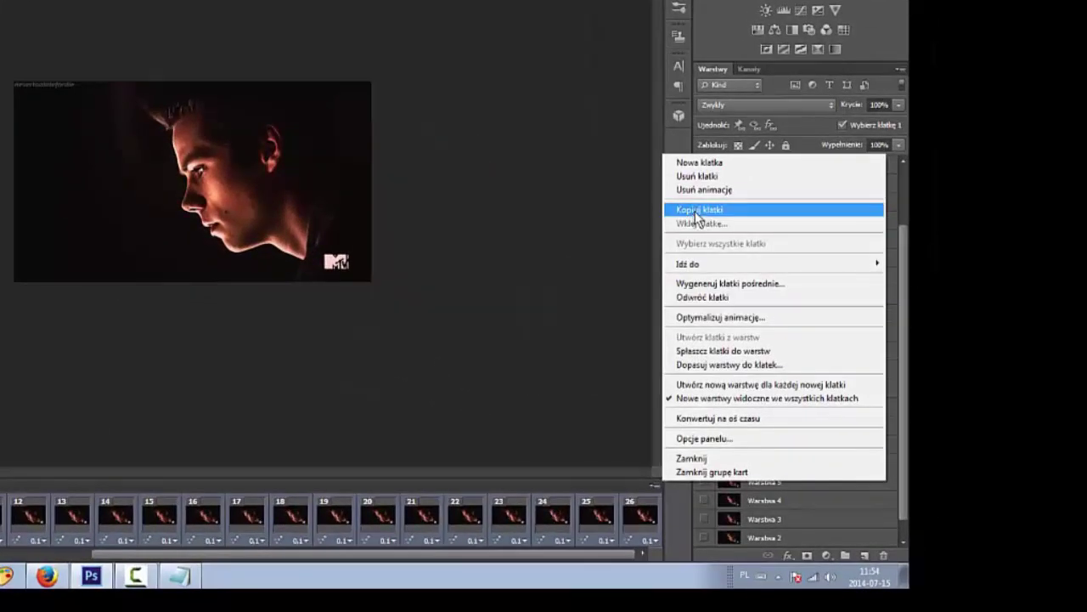
left_click(695, 211)
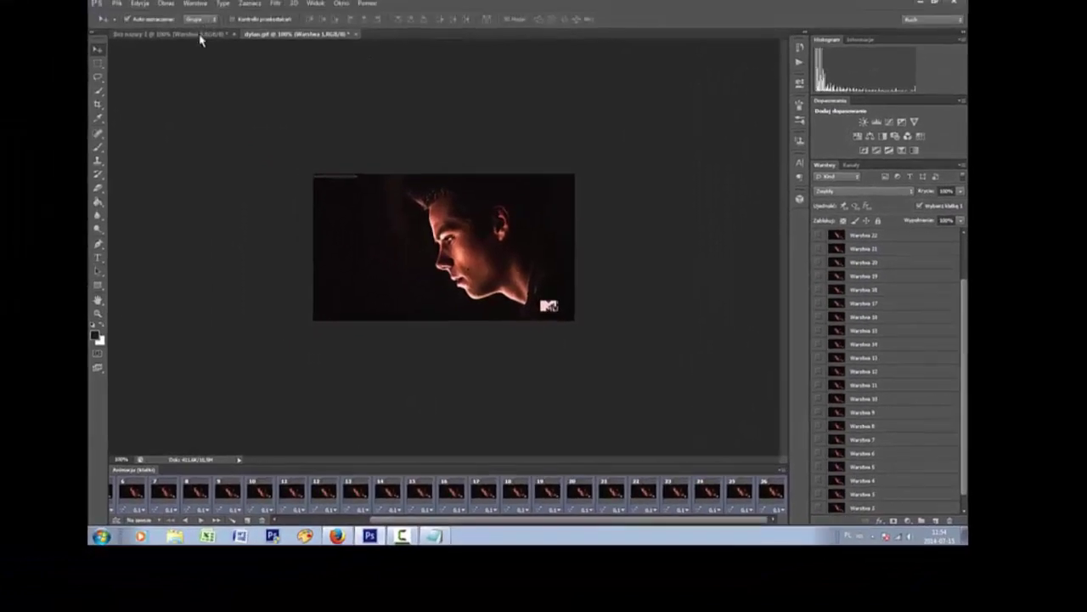
left_click(200, 36)
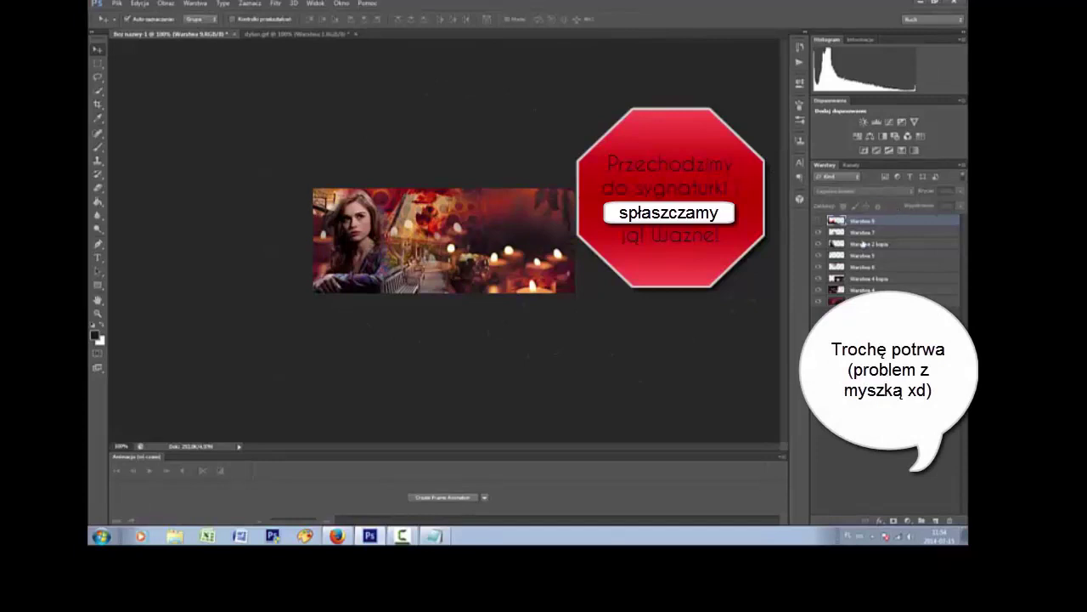
Step: Merge the top layers, select Warstwa 3 through Warstwa 7, and apply Spłaszcz obraz
key("ctrl+e")
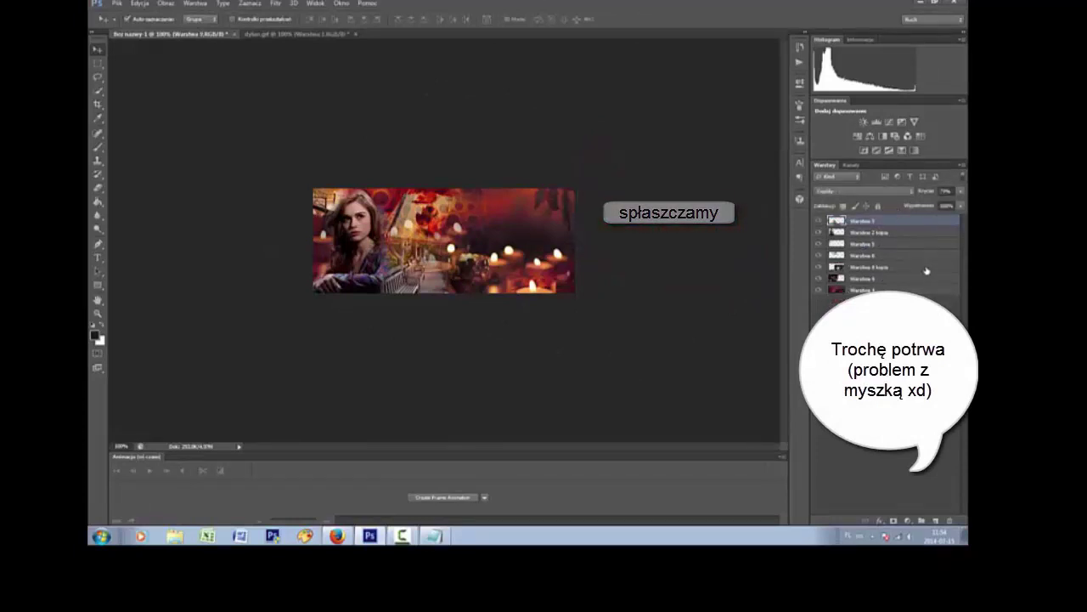
left_click(887, 289, "ctrl")
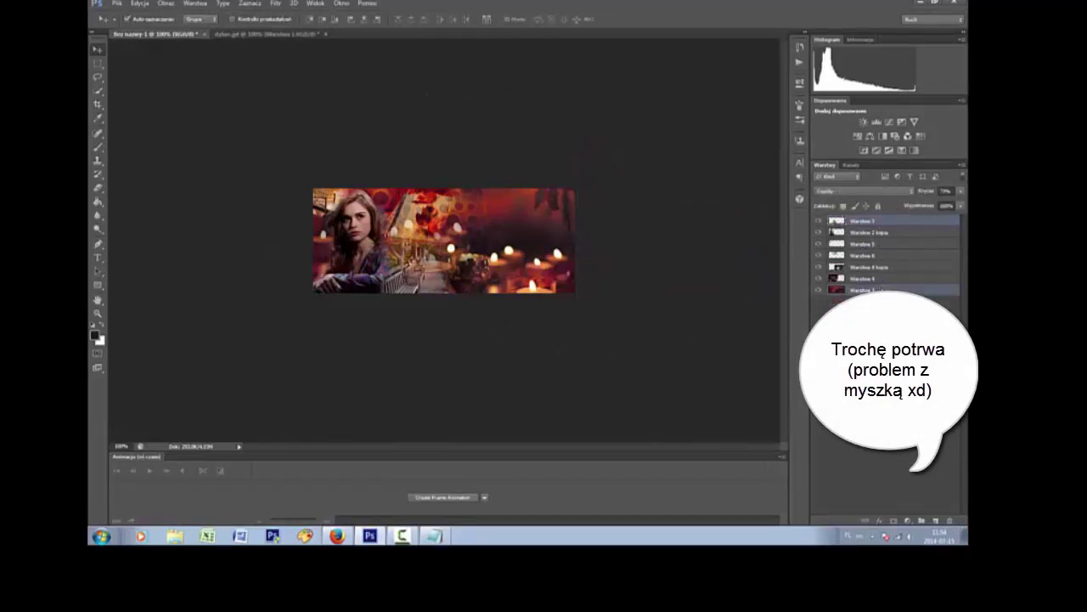
left_click(888, 293)
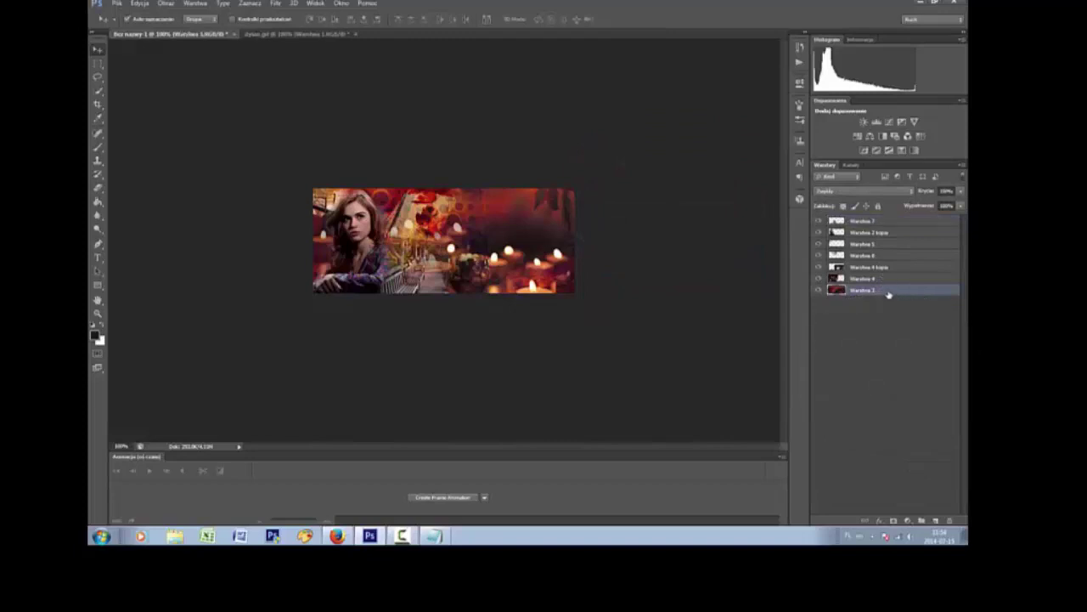
left_click(884, 221, "shift")
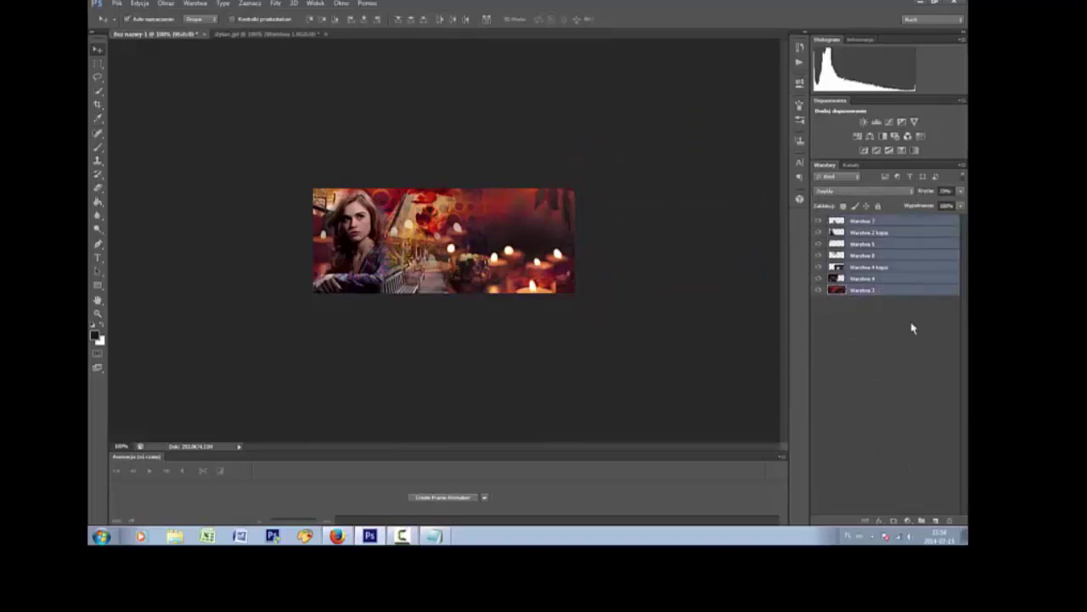
right_click(901, 264)
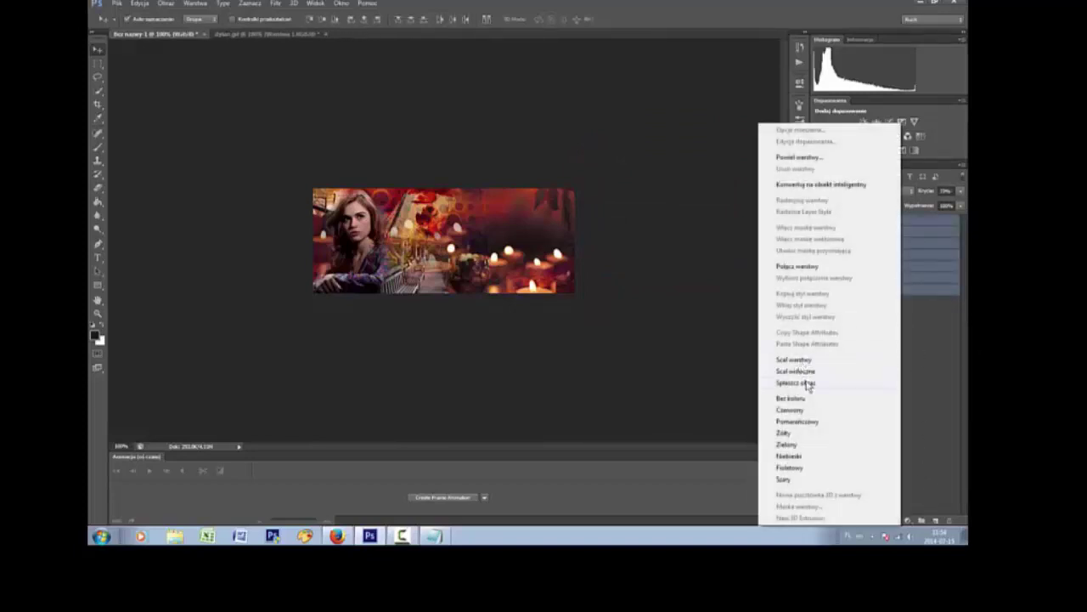
left_click(807, 384)
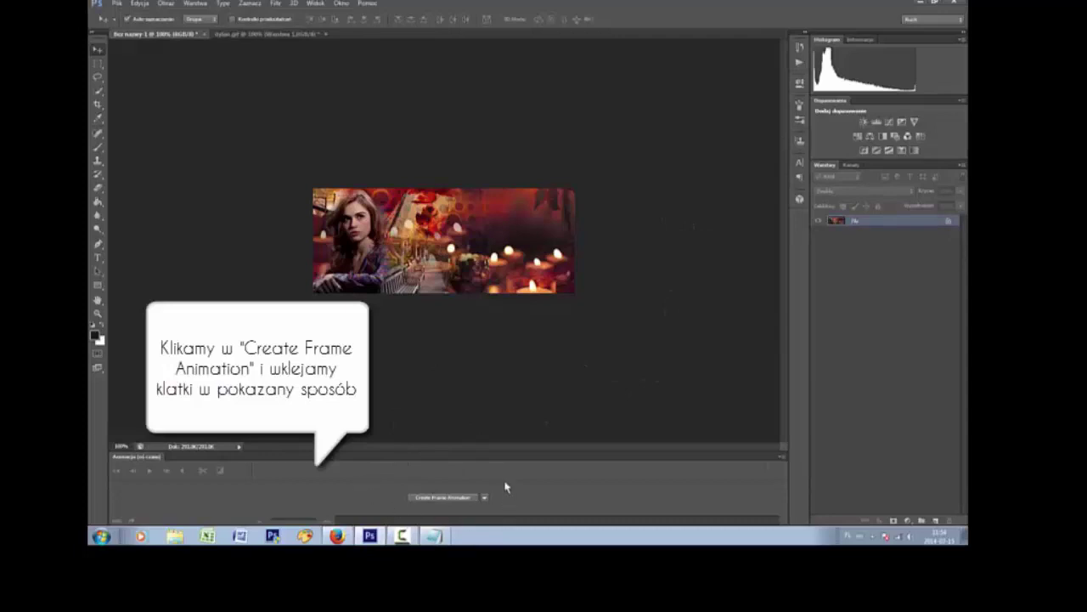
Step: Create a frame animation and paste the GIF frames with Wklej nad zaznaczeniem
left_click(442, 500)
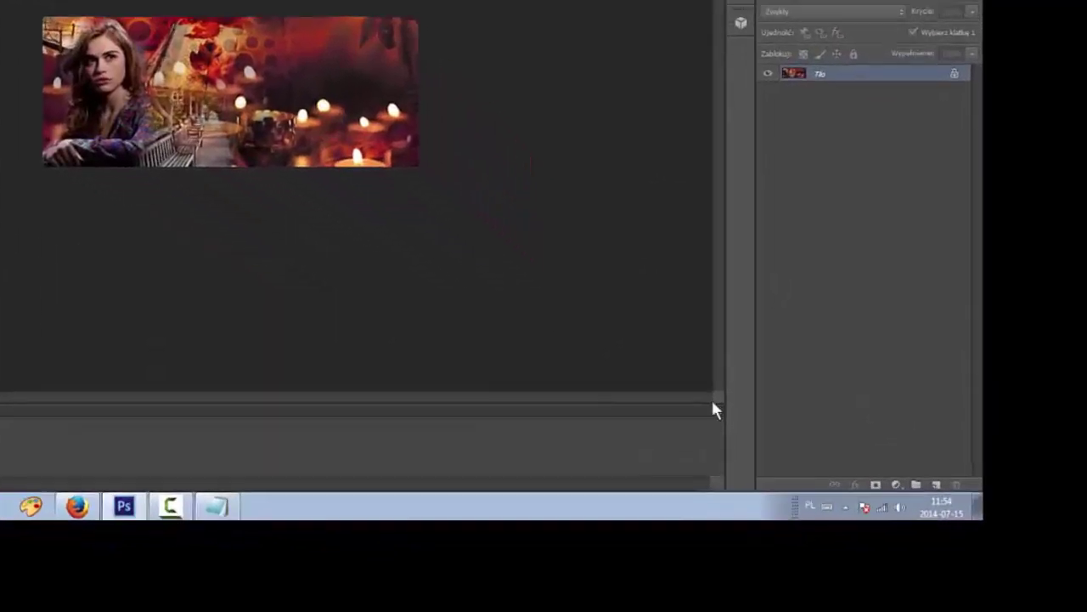
left_click(687, 388)
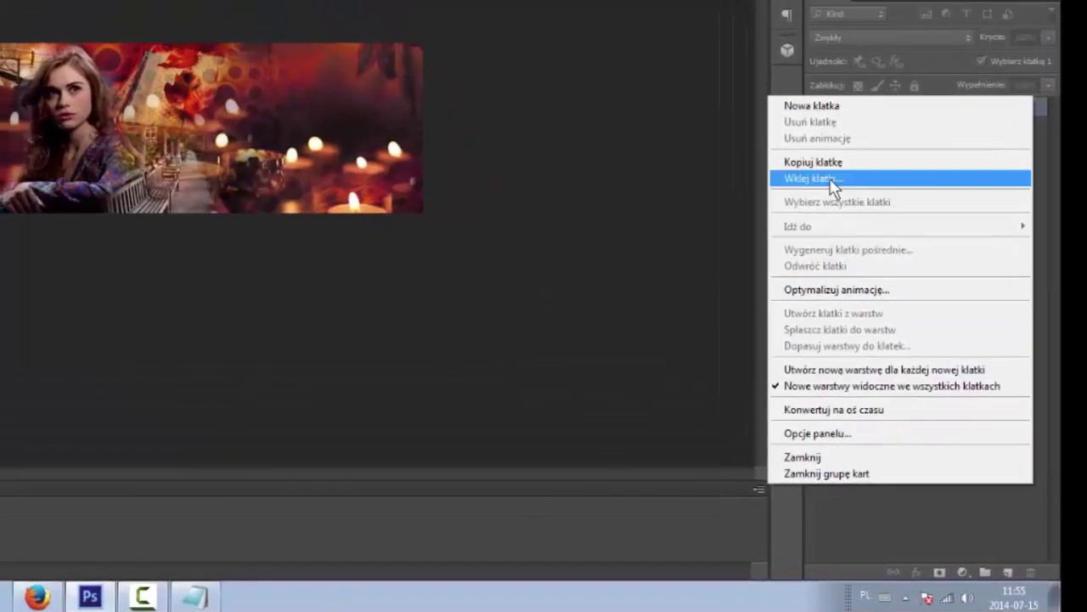
left_click(830, 179)
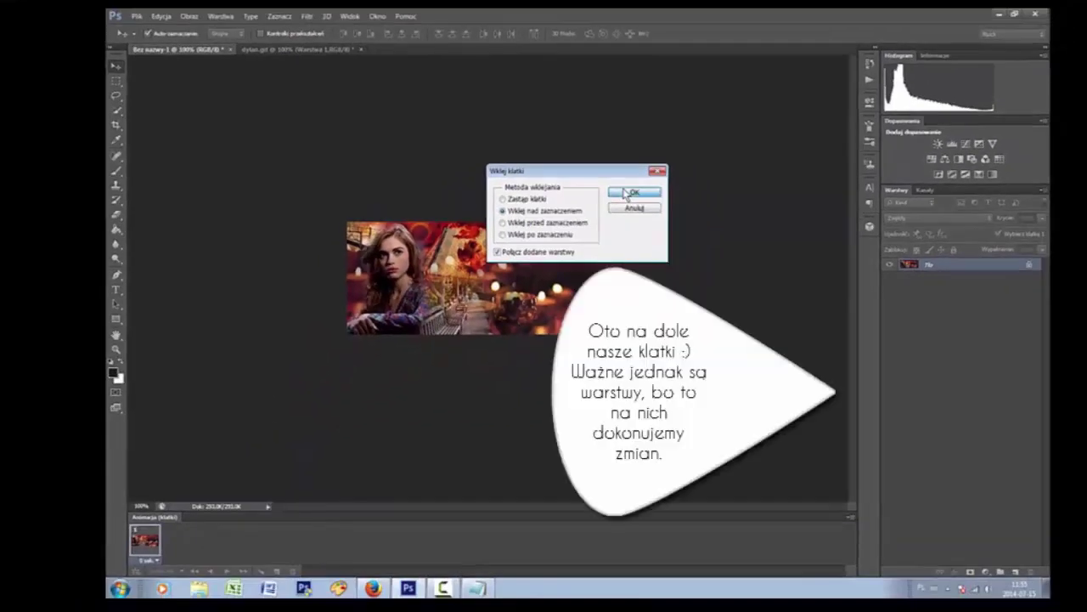
left_click(633, 192)
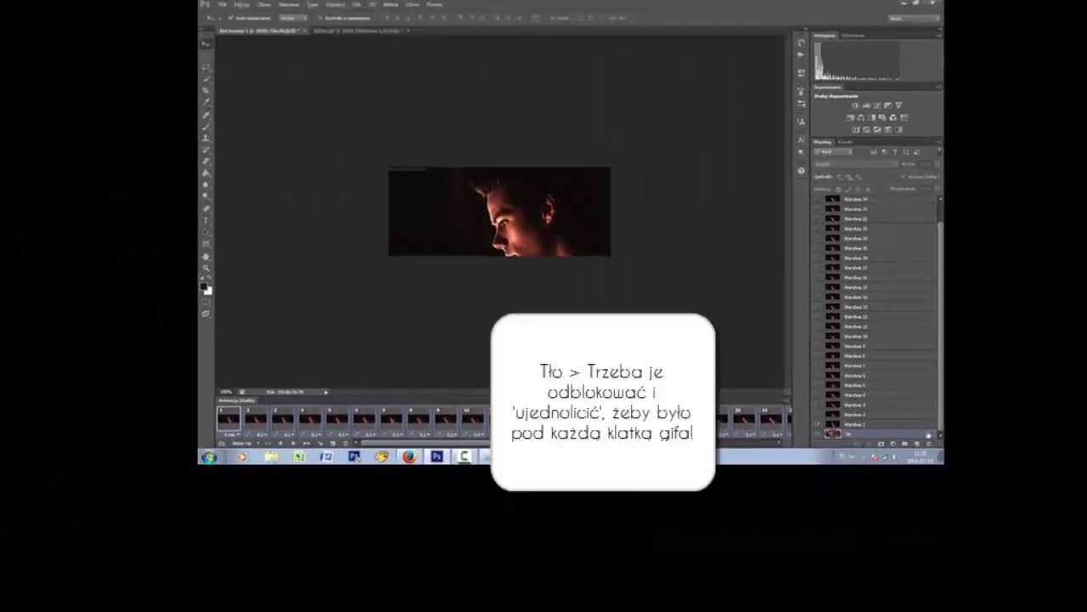
Step: Convert Tło into a normal layer and scale Warstwa 1's GIF frame down to about 76%
double_click(890, 434)
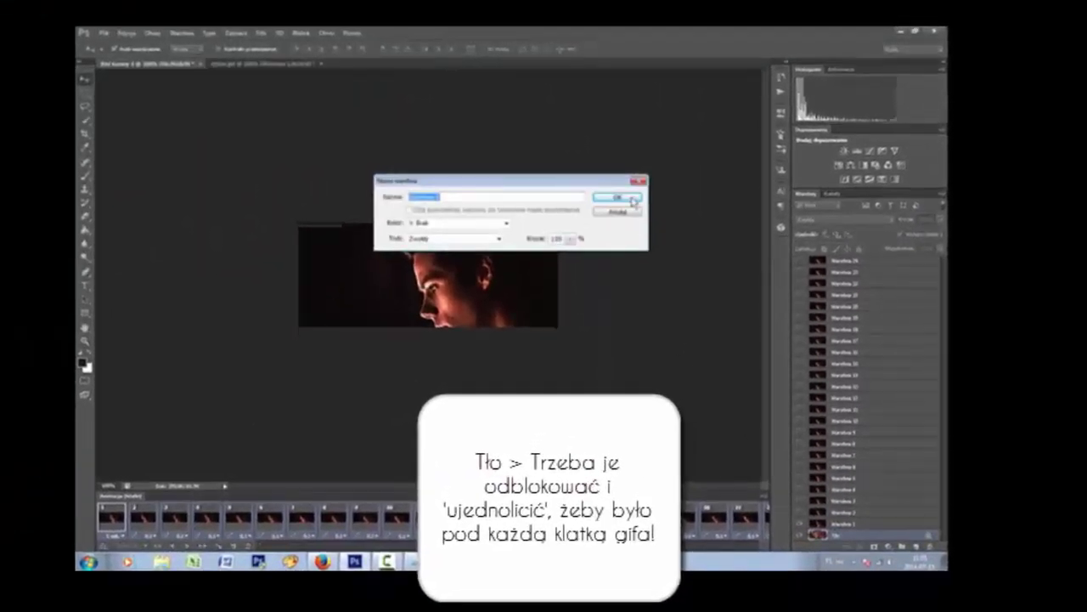
left_click(618, 198)
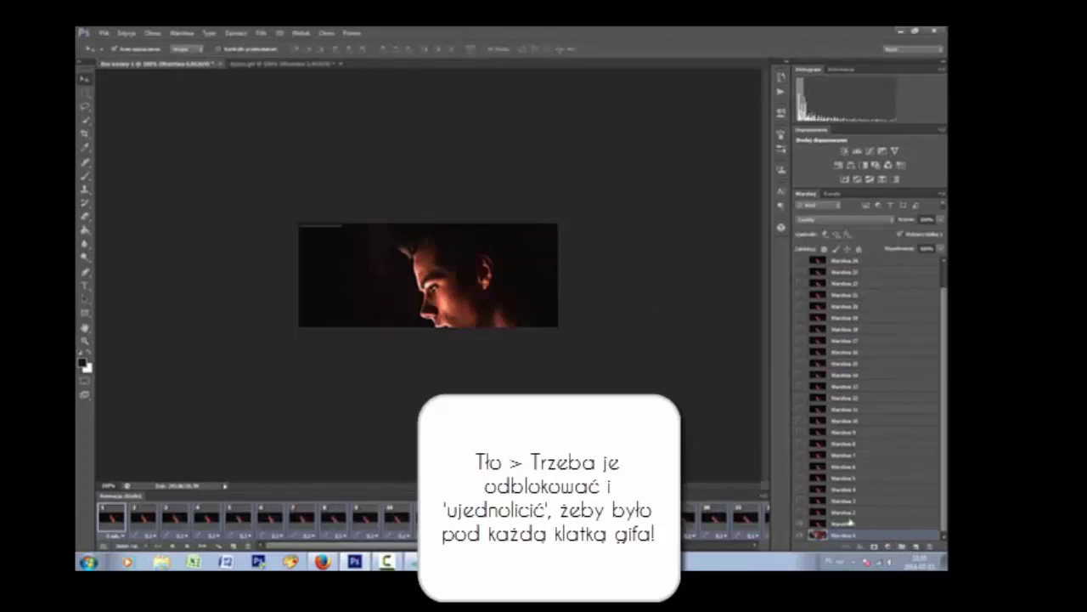
left_click(846, 524)
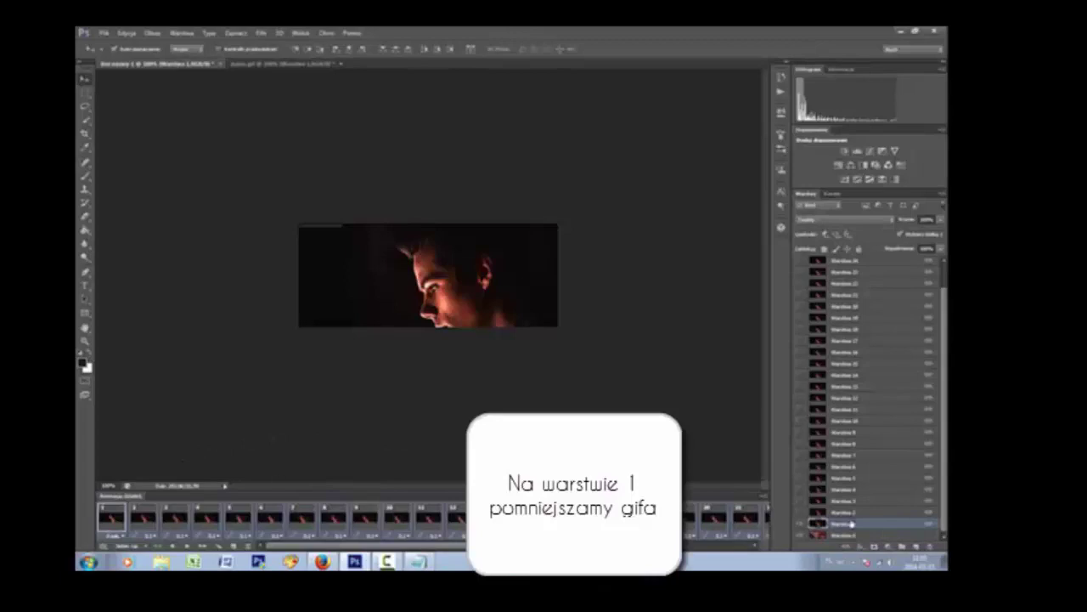
key("ctrl+t")
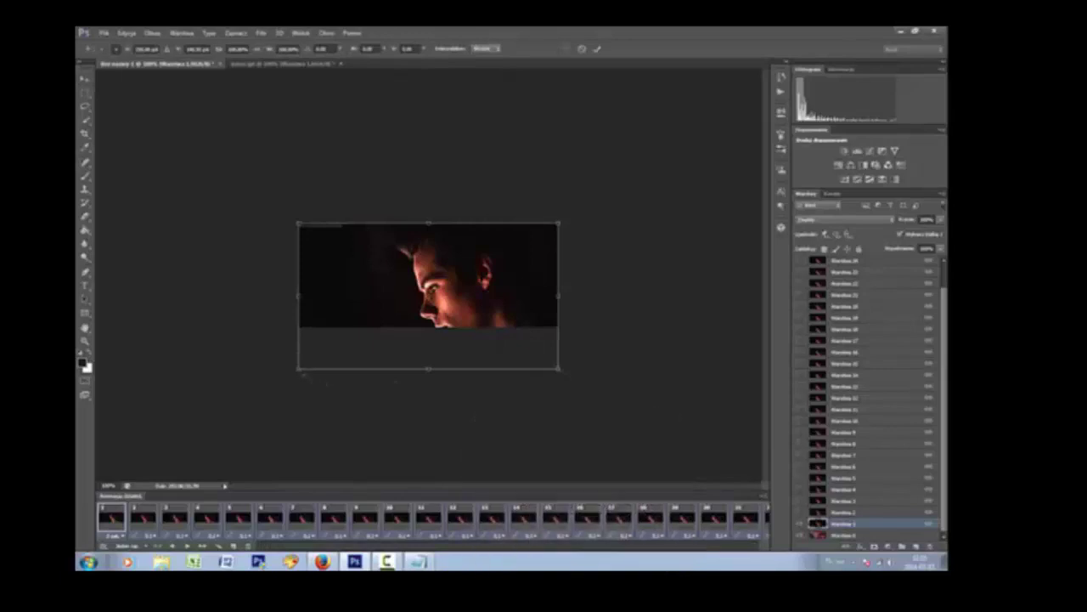
left_click_drag(297, 370, 372, 326)
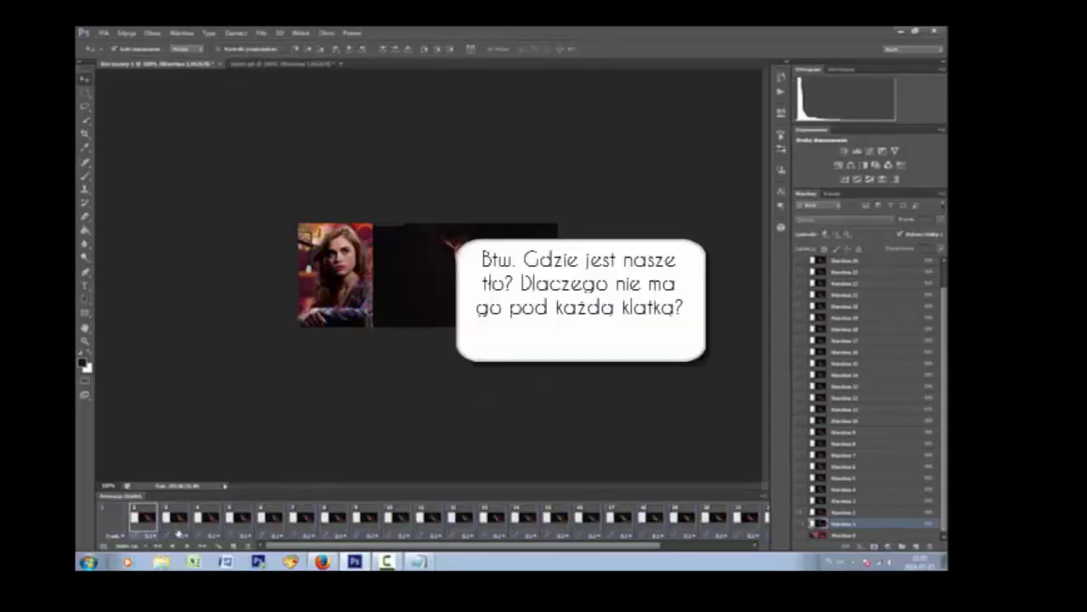
Step: Check the frames, then unify the background layer's visibility across all animation frames
left_click(144, 518)
key("space")
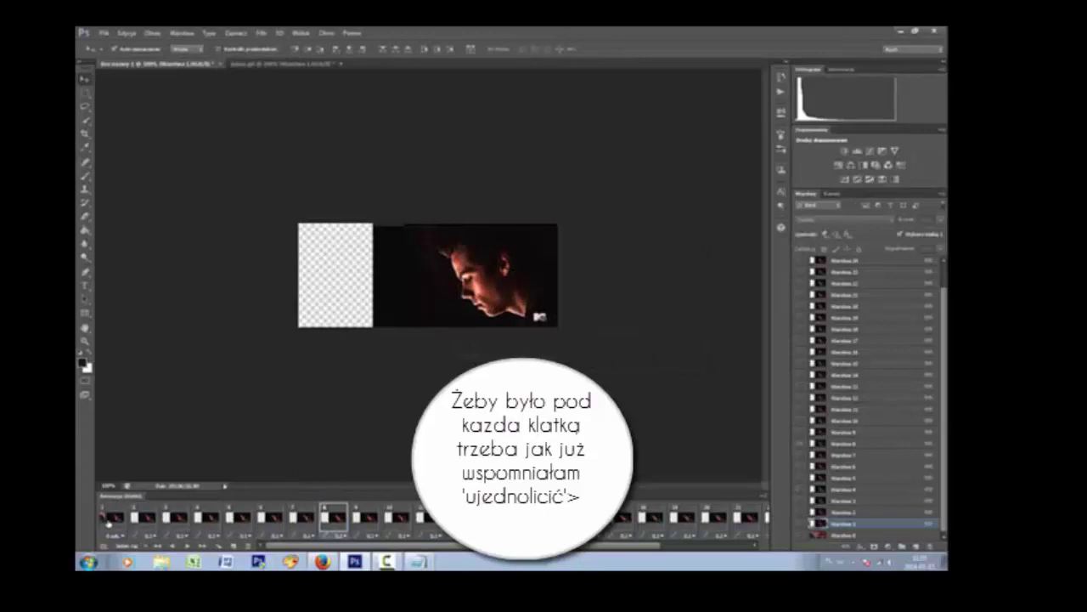
left_click(108, 520)
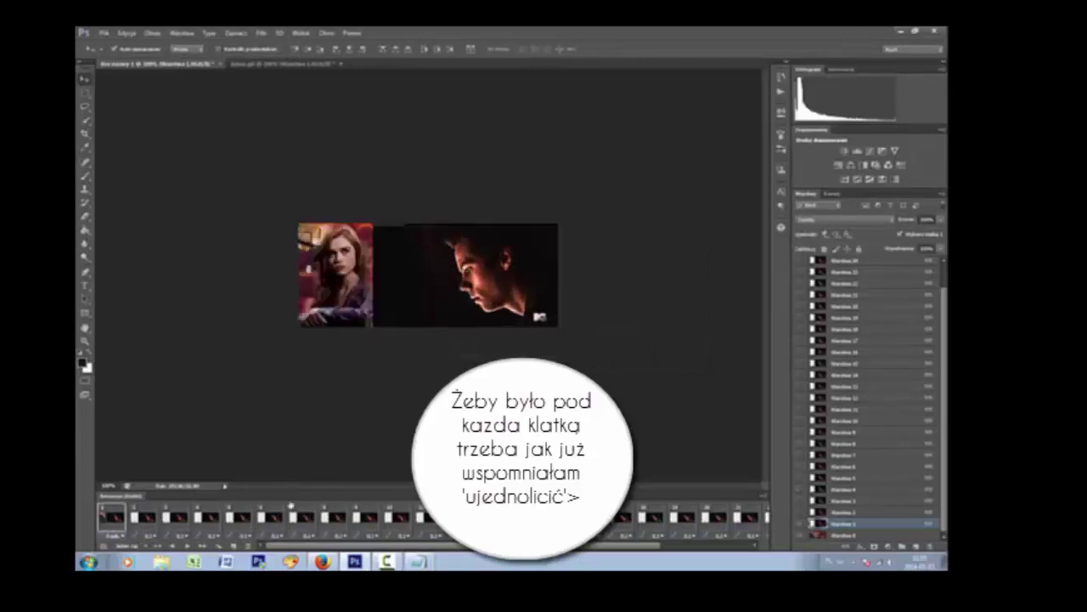
left_click(800, 535)
left_click(801, 536)
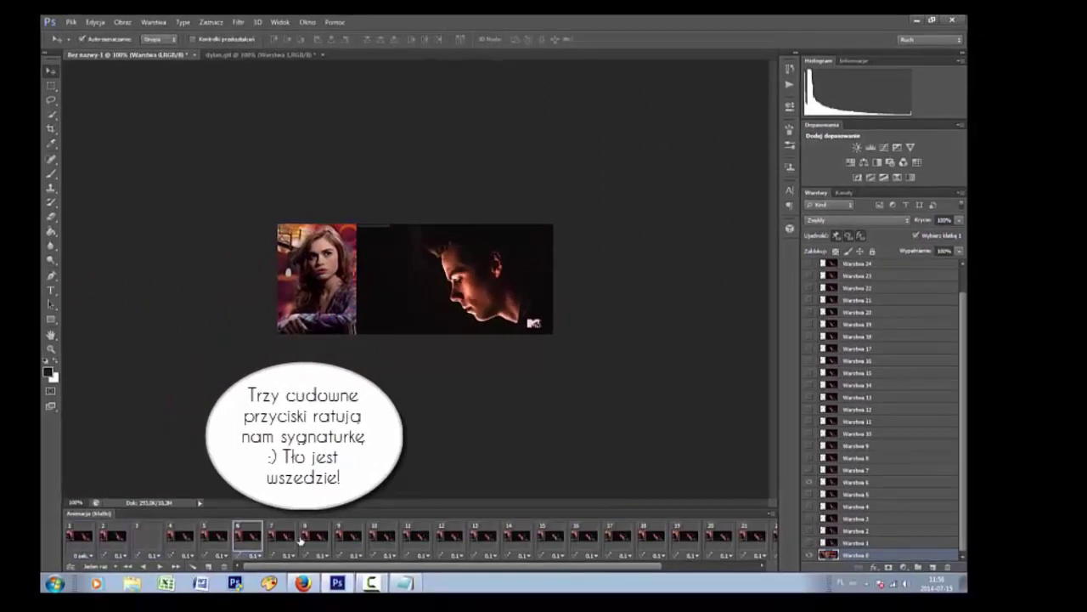
Step: Copy all of Warstwa 0 and paste it above Warstwa 26 as new top layer Warstwa 27
left_click(80, 535)
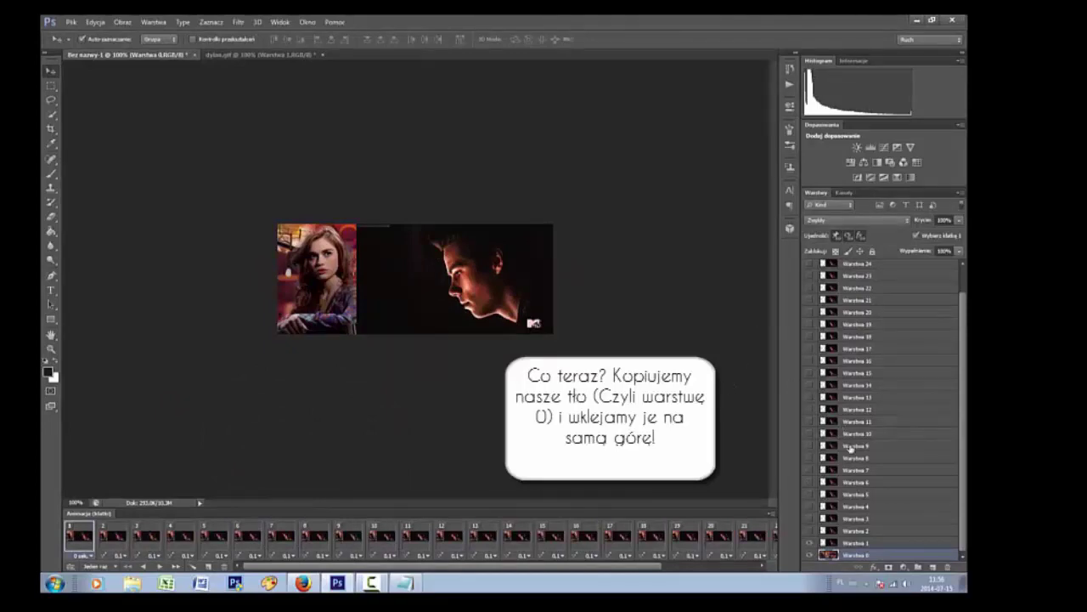
key("ctrl+a")
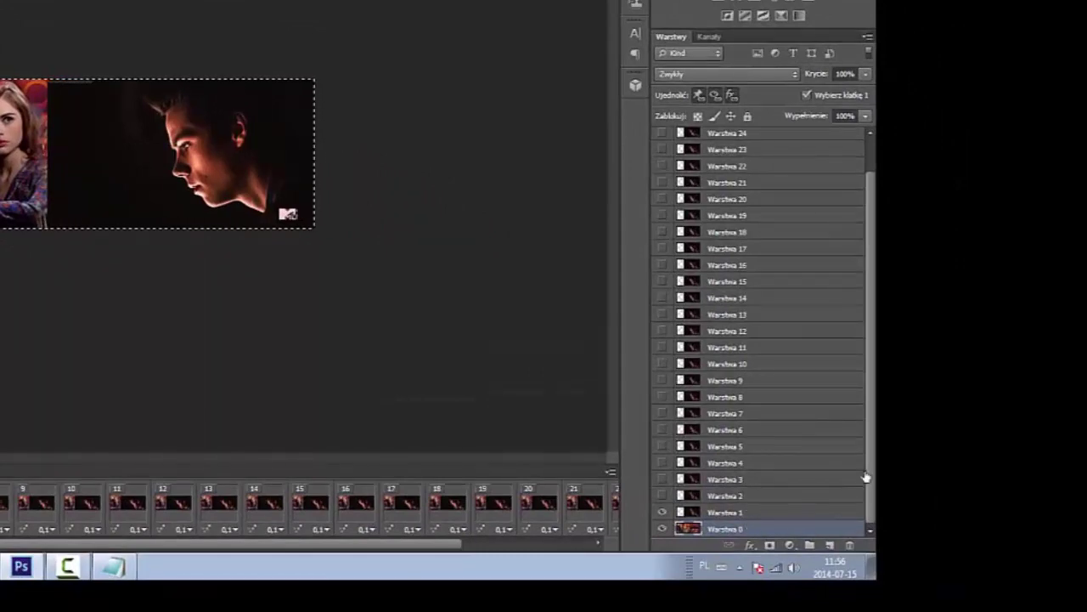
scroll(860, 474, "up", 1)
left_click(726, 138)
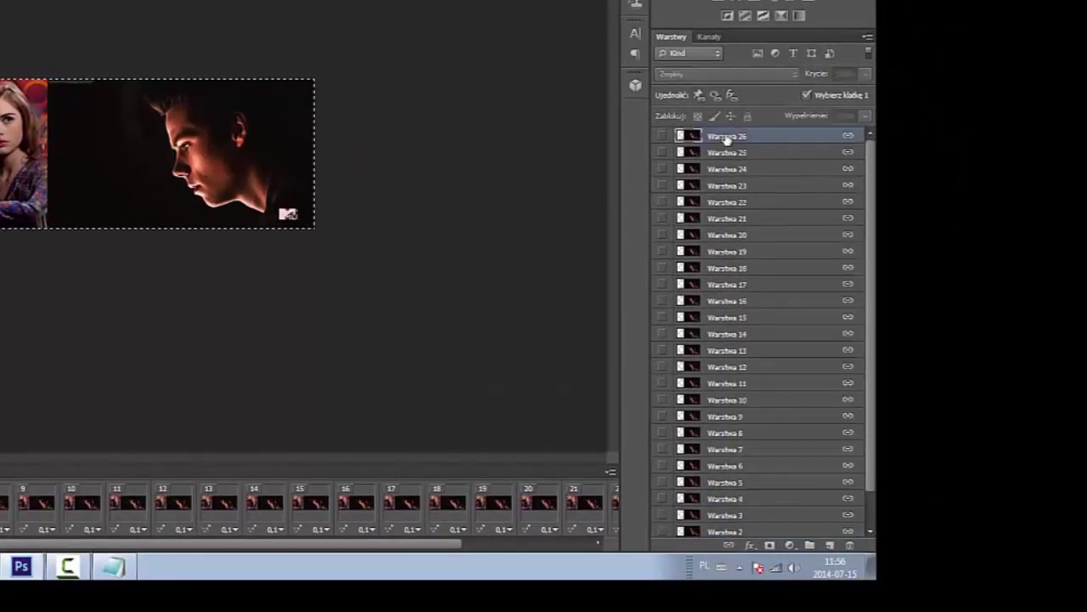
key("ctrl+v")
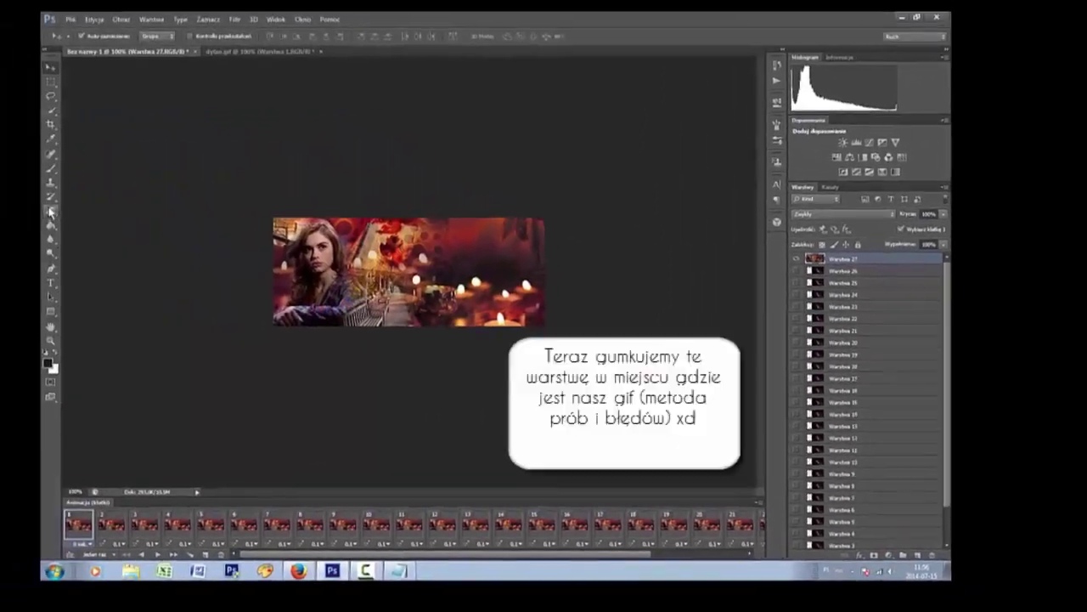
left_click(50, 210)
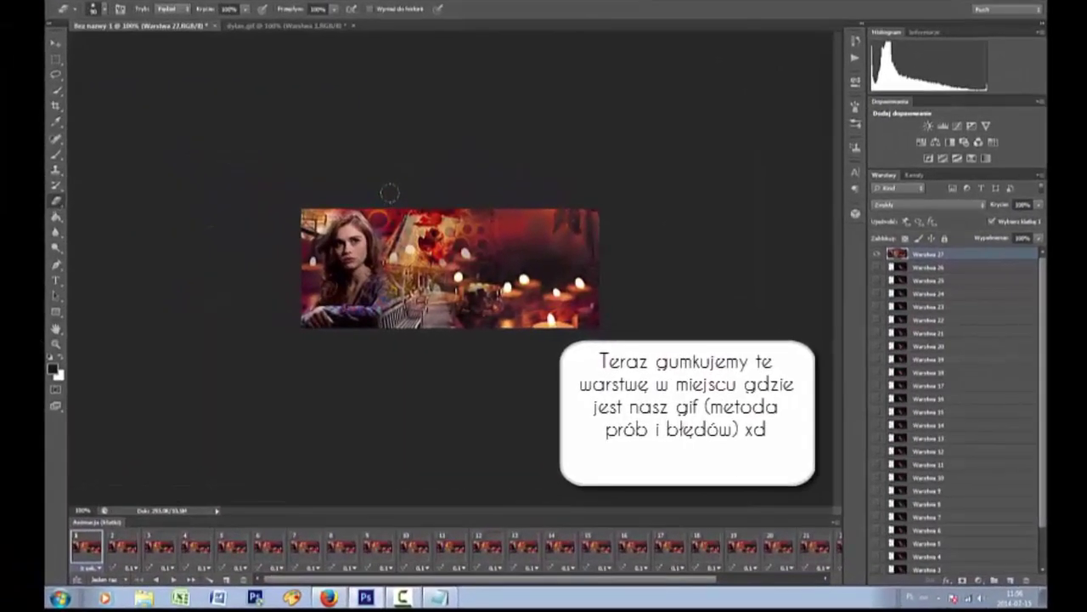
Step: Erase Warstwa 27 over the right-side GIF area and play the animation to preview it
mouse_move(429, 238)
left_mouse_down()
mouse_move(446, 225)
mouse_move(544, 246)
mouse_move(578, 317)
mouse_move(567, 277)
mouse_move(481, 316)
left_mouse_up()
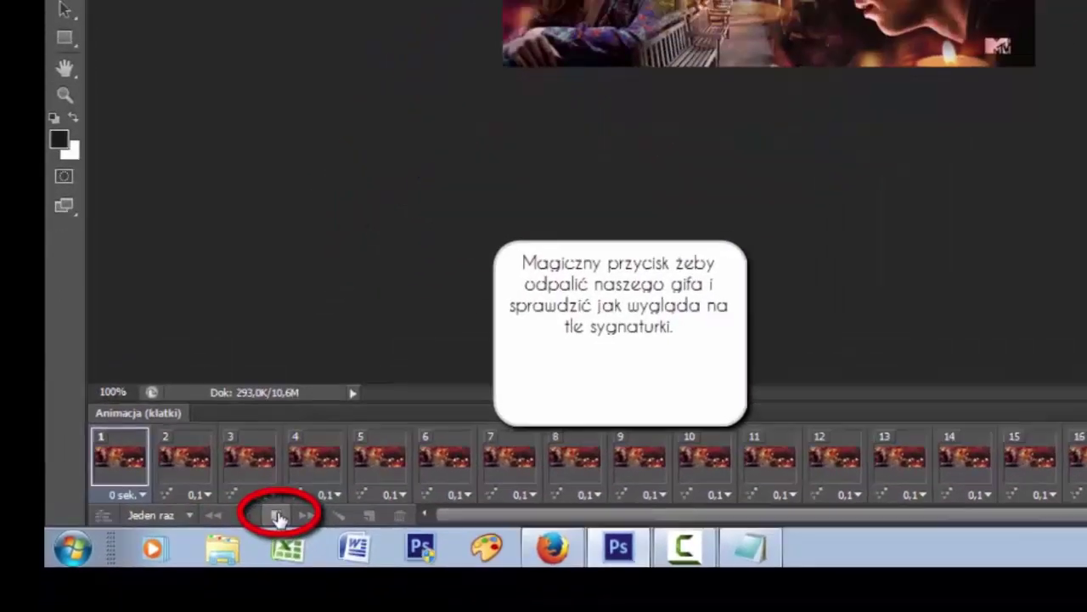
left_click(323, 488)
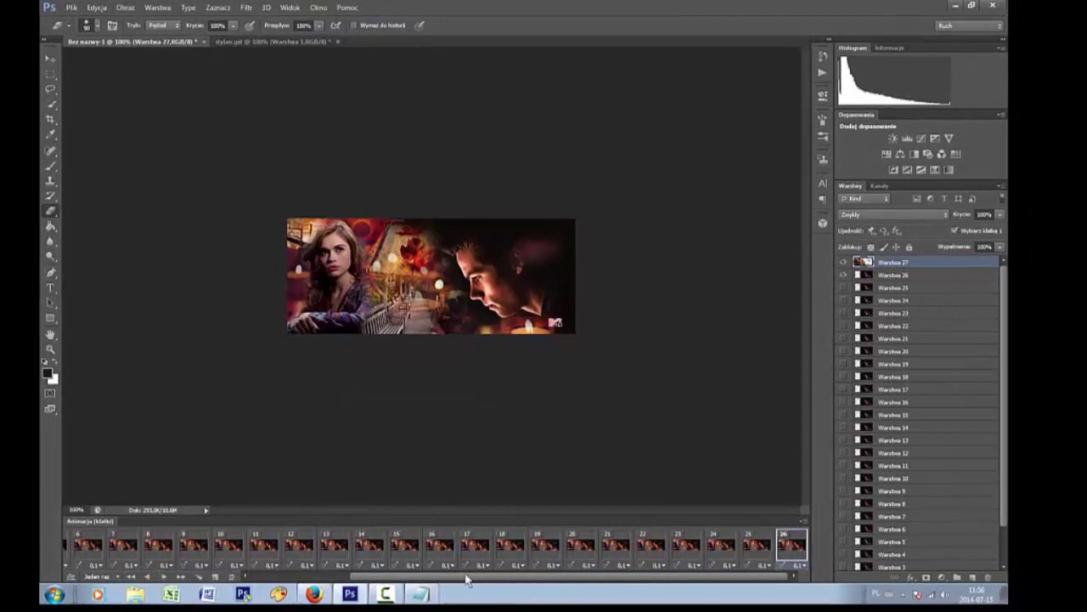
Step: On frame 1, erase more background around and below the face, then remove the extra Warstwa 28 layer
left_click_drag(440, 582, 275, 586)
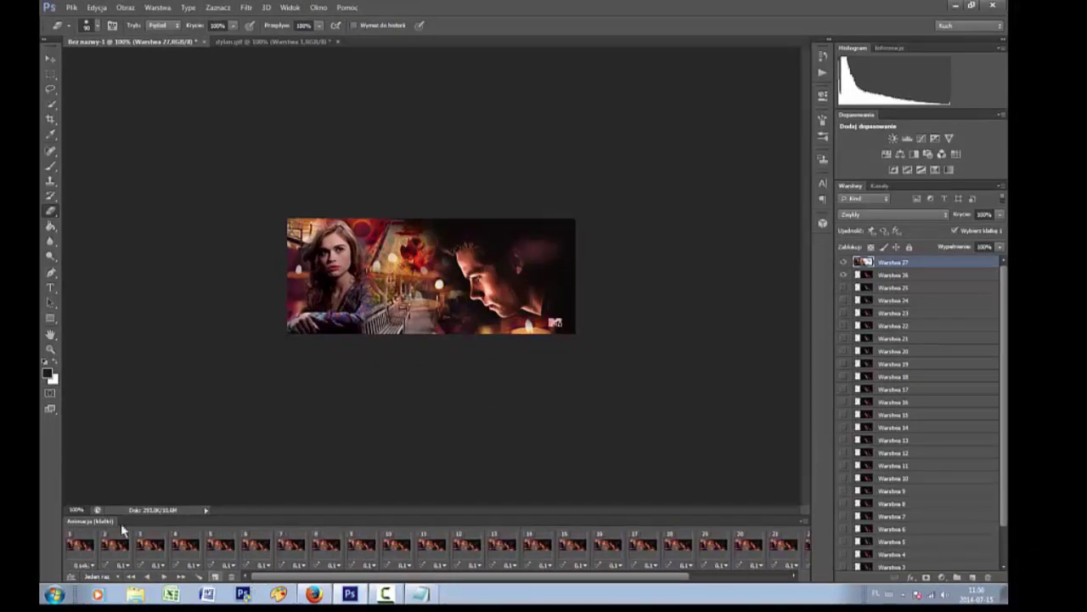
left_click(80, 546)
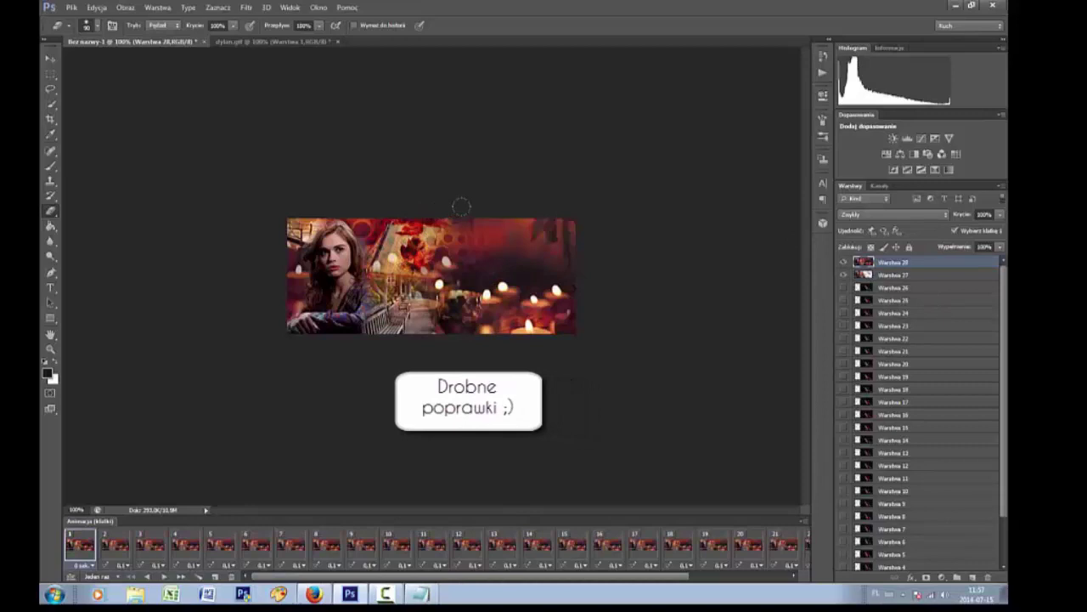
left_click_drag(462, 206, 475, 231)
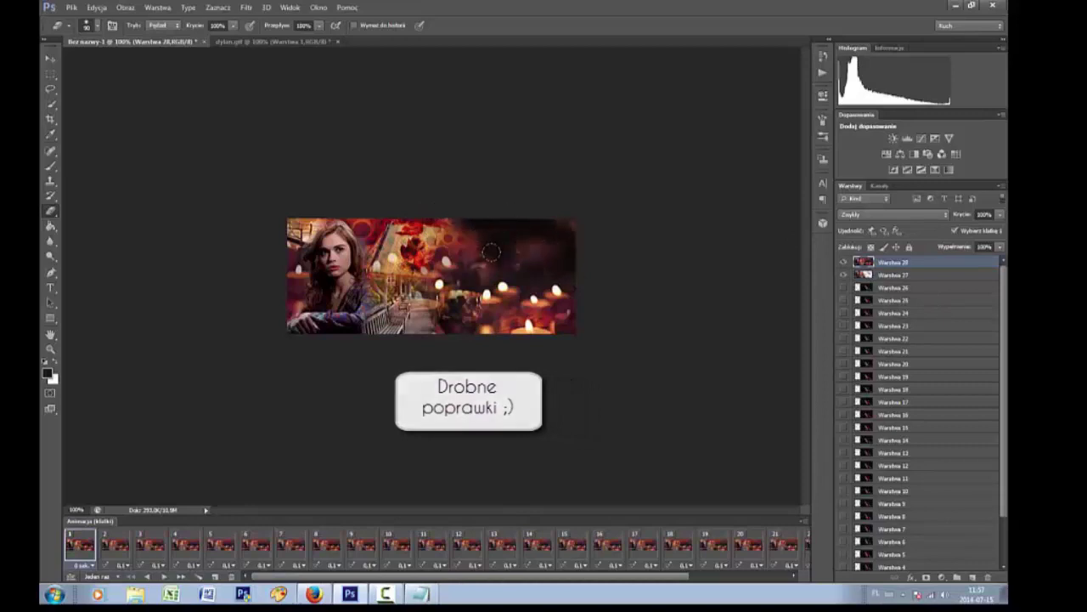
left_click_drag(476, 231, 480, 272)
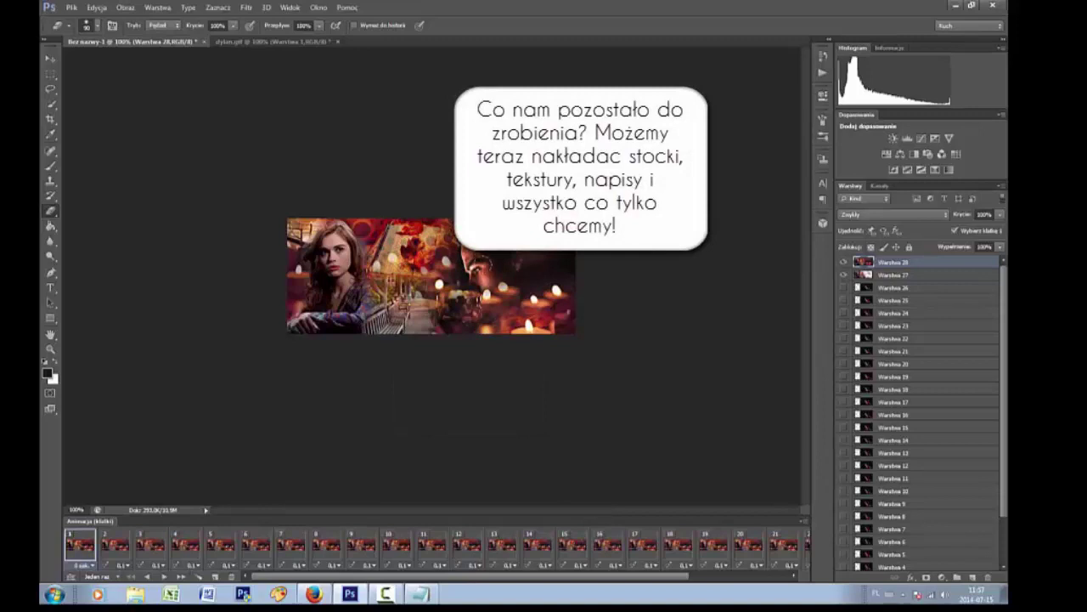
left_click_drag(480, 271, 493, 306)
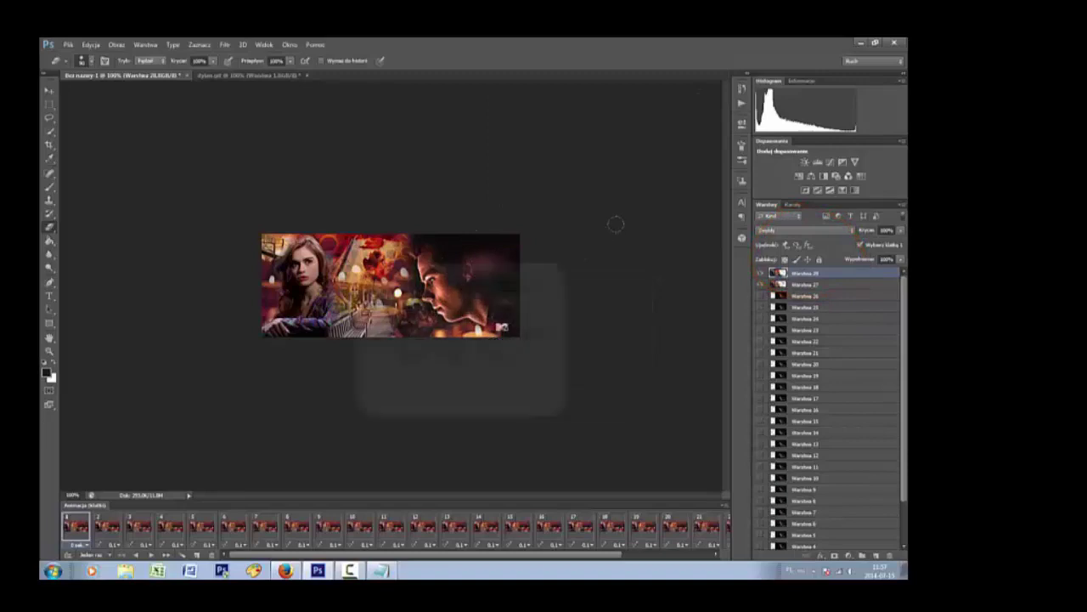
key("Delete")
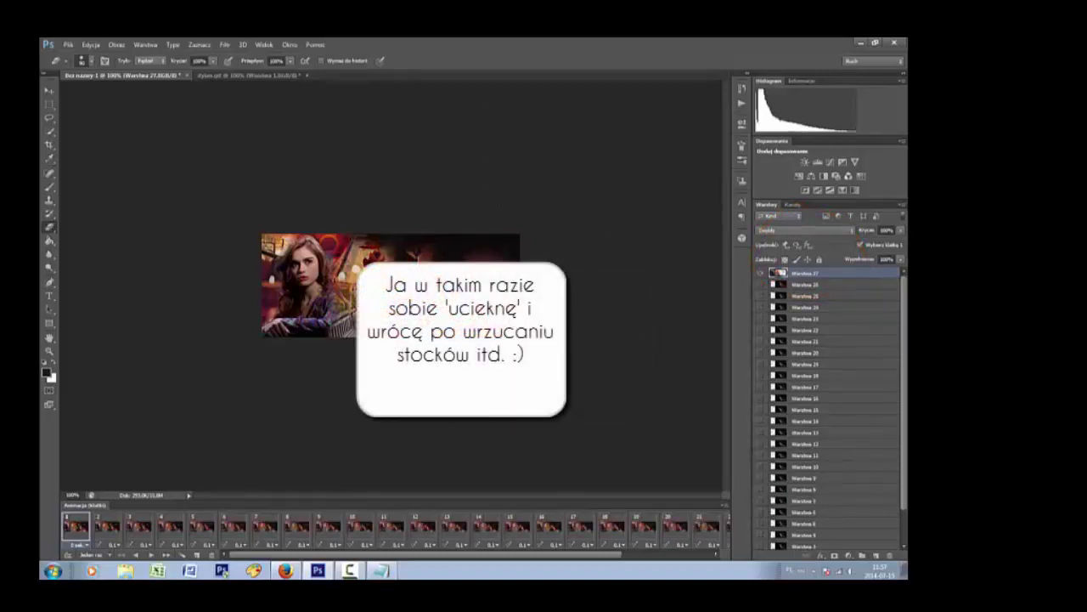
left_click(139, 529)
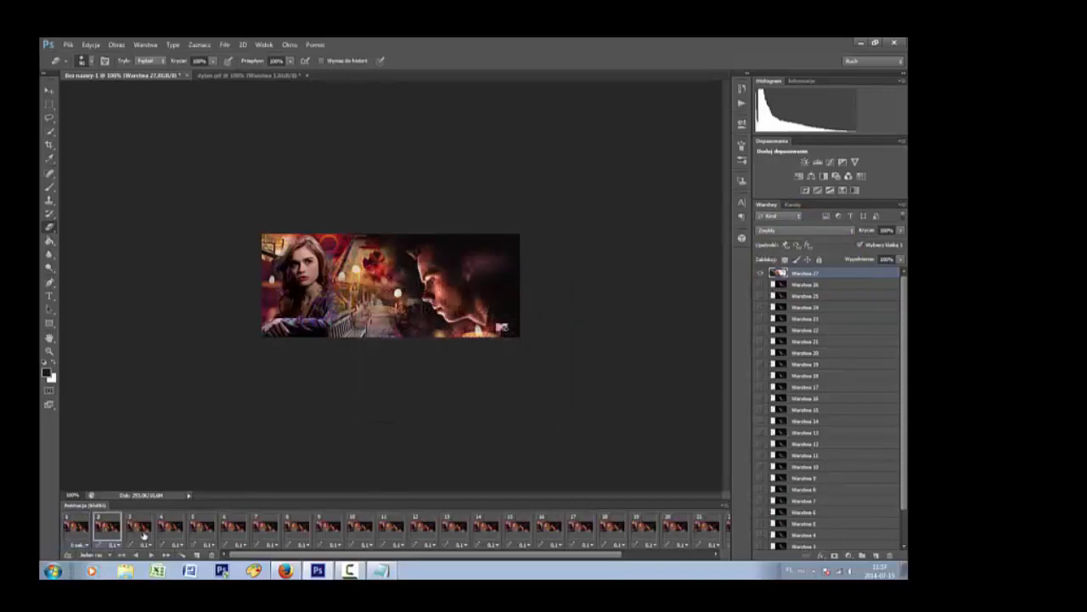
Step: On frame 1, move the Expectations caption down to the lower part of the banner
left_click(76, 527)
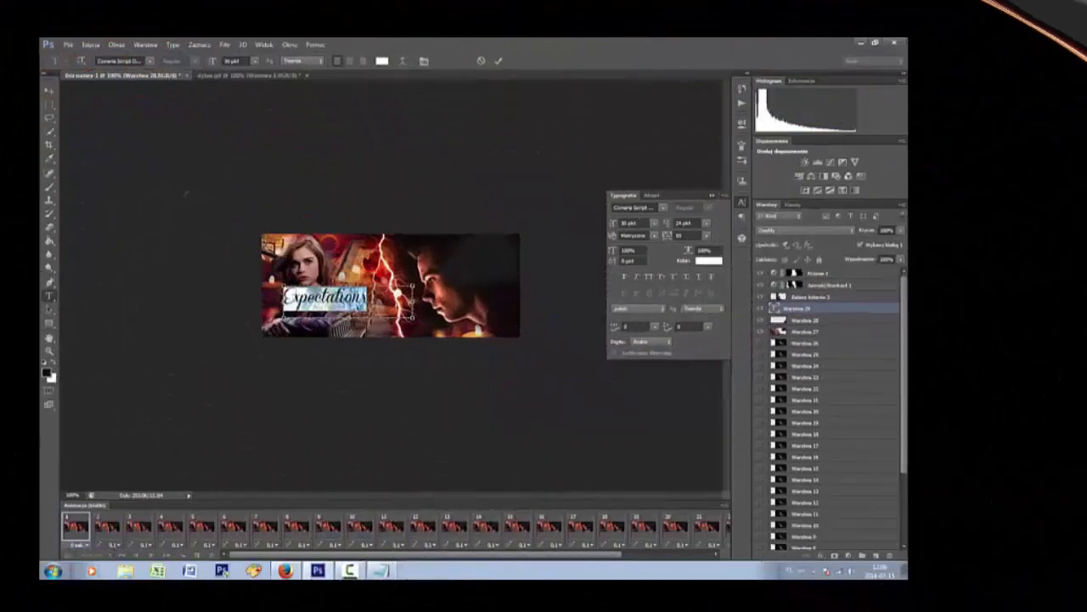
key("ctrl+t")
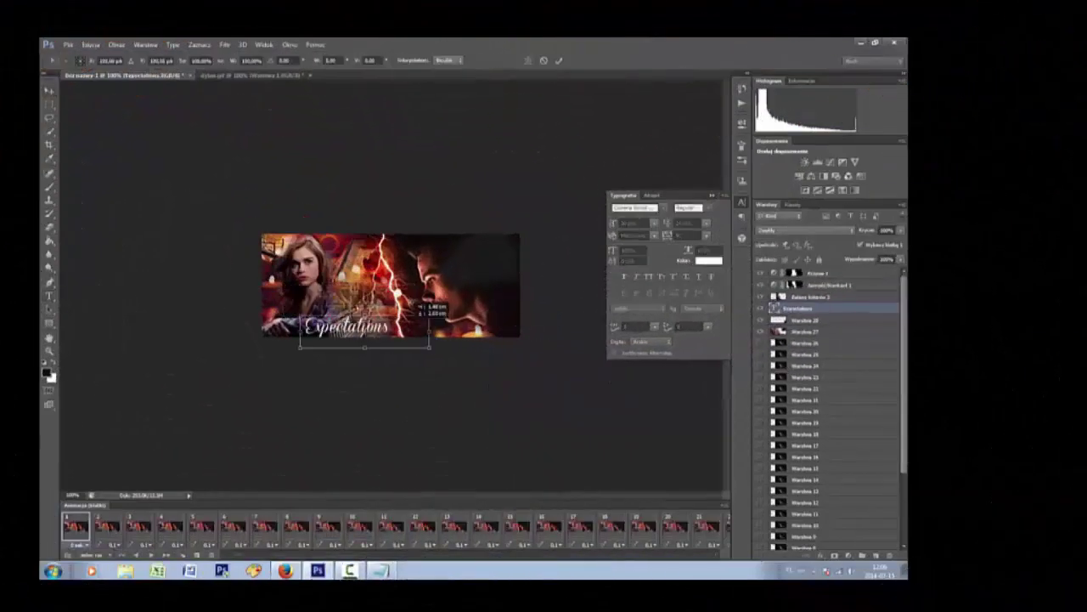
left_click_drag(326, 297, 346, 326)
key("Return")
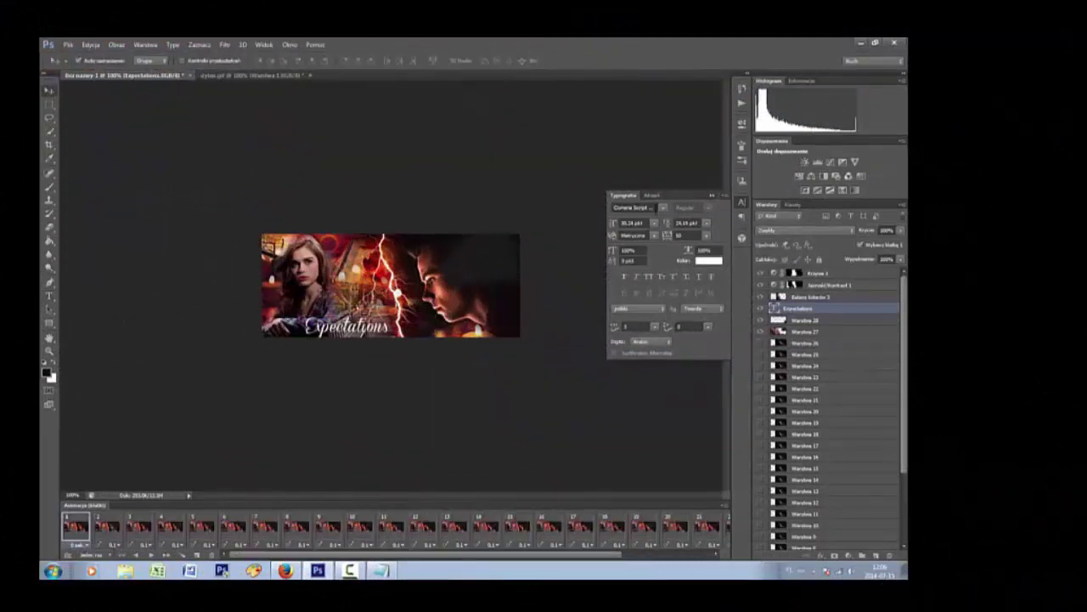
Step: Try different script fonts on the Expectations caption
left_click(662, 207)
scroll(754, 478, "down", 5)
scroll(758, 413, "down", 3)
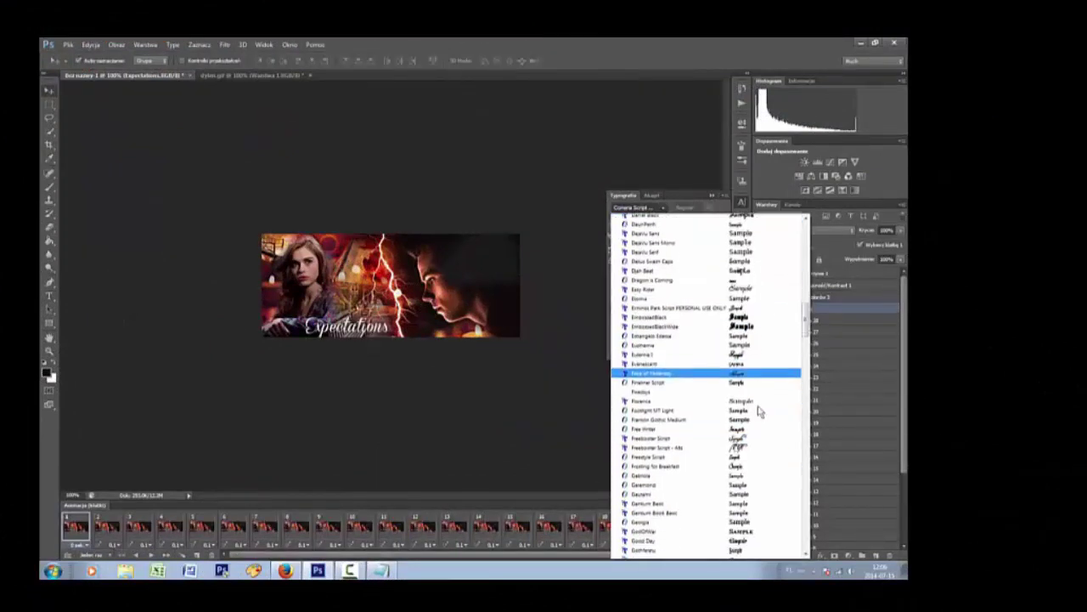
scroll(756, 510, "down", 2)
left_click(755, 515)
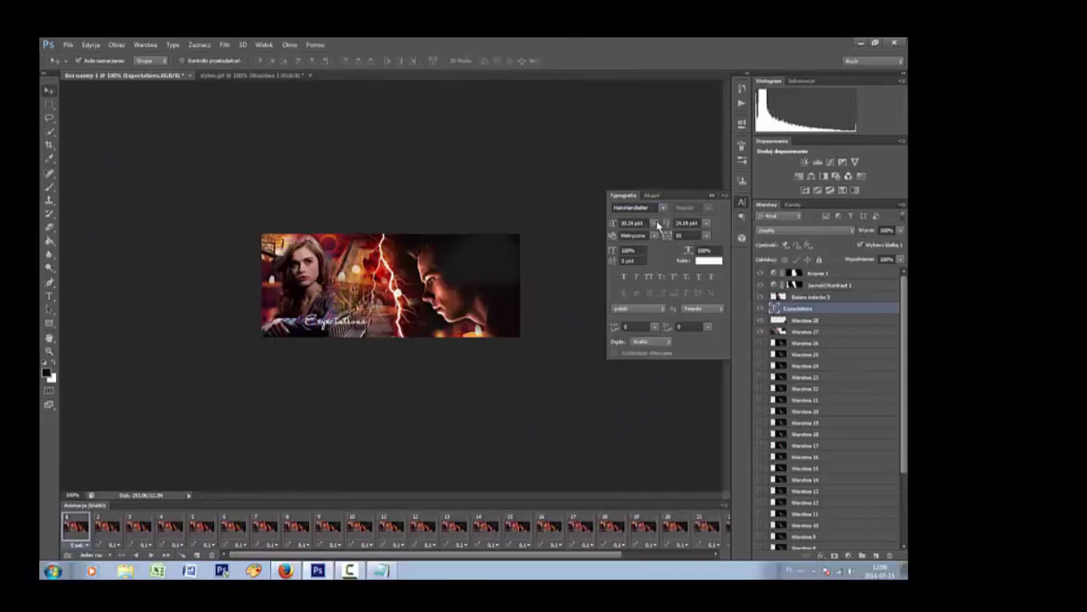
left_click(656, 207)
scroll(747, 424, "down", 1)
left_click(670, 405)
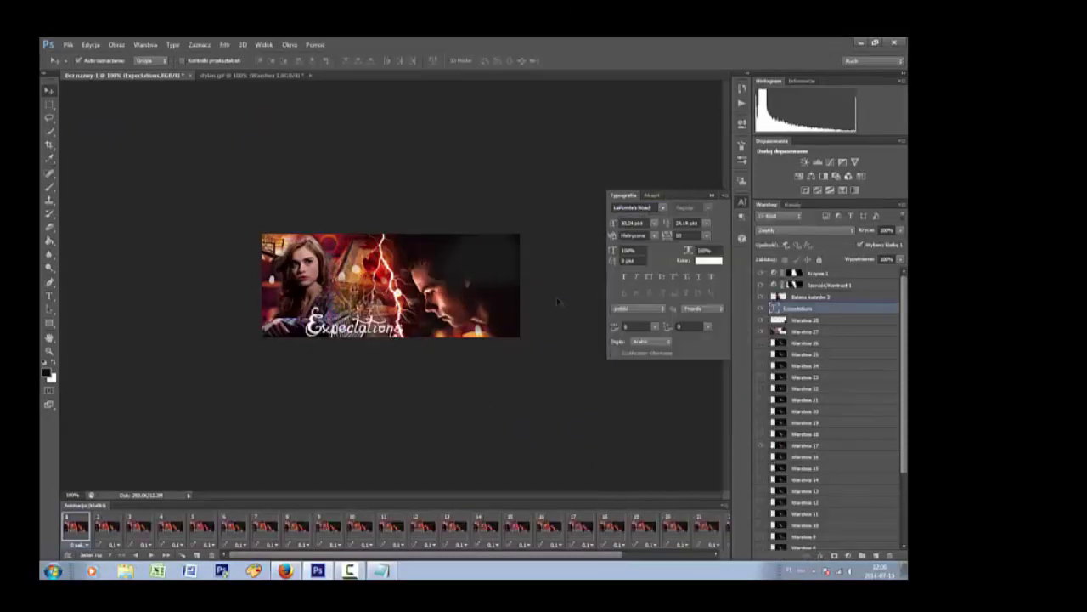
Step: Settle on the caption's final font and give it a new font size
left_click(665, 209)
scroll(760, 284, "down", 1)
key("Return")
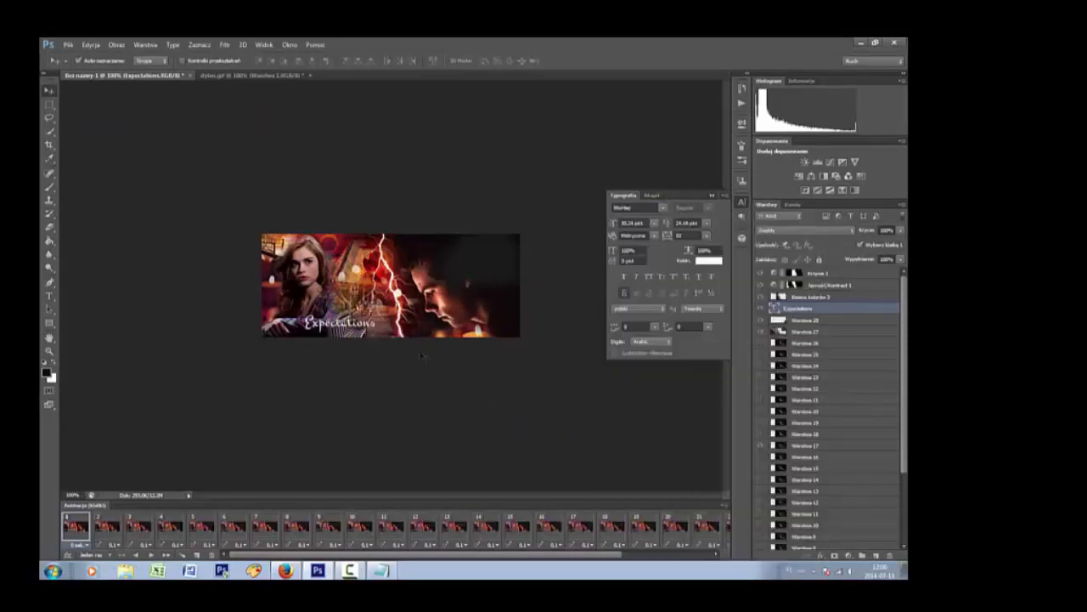
key("ctrl+t")
left_click(654, 223)
left_click(656, 359)
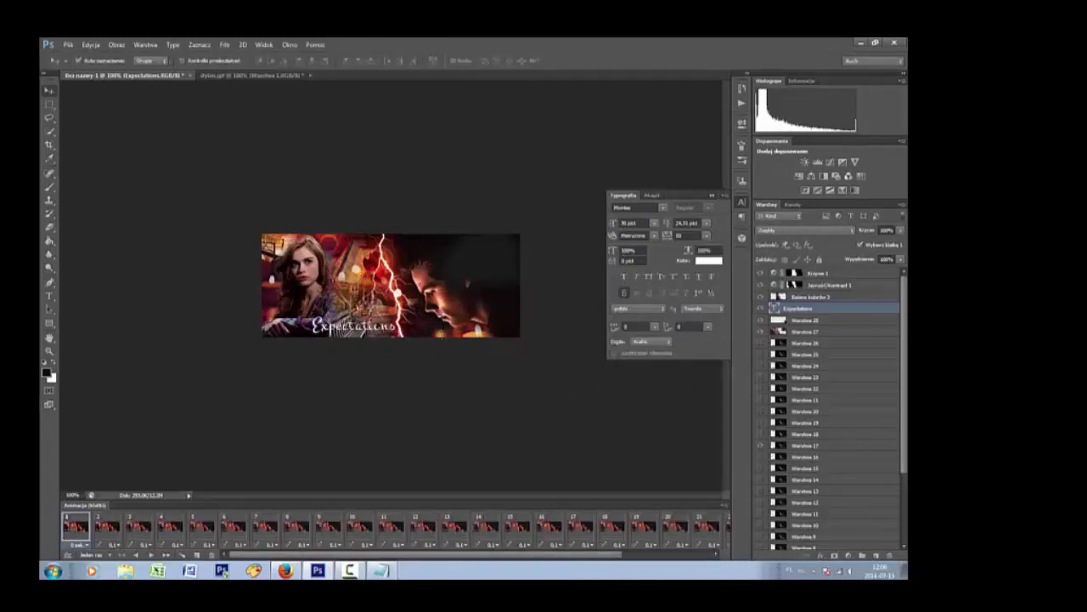
Step: Open the caption's layer style settings, then add the LOVE DOESN'T HURT text layer
double_click(849, 307)
key("Escape")
left_click(49, 186)
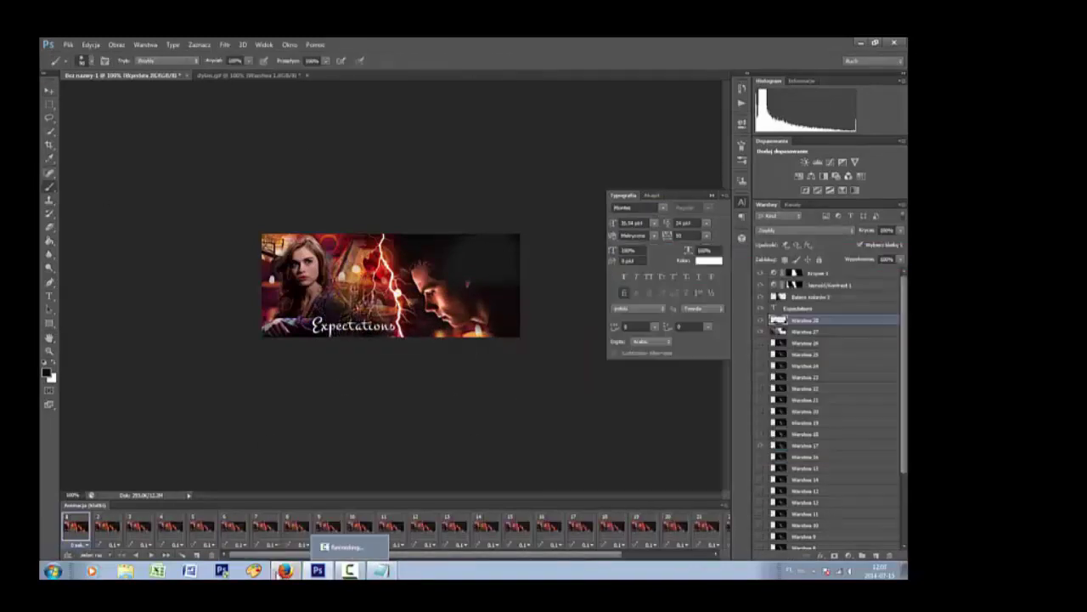
key("ctrl+v")
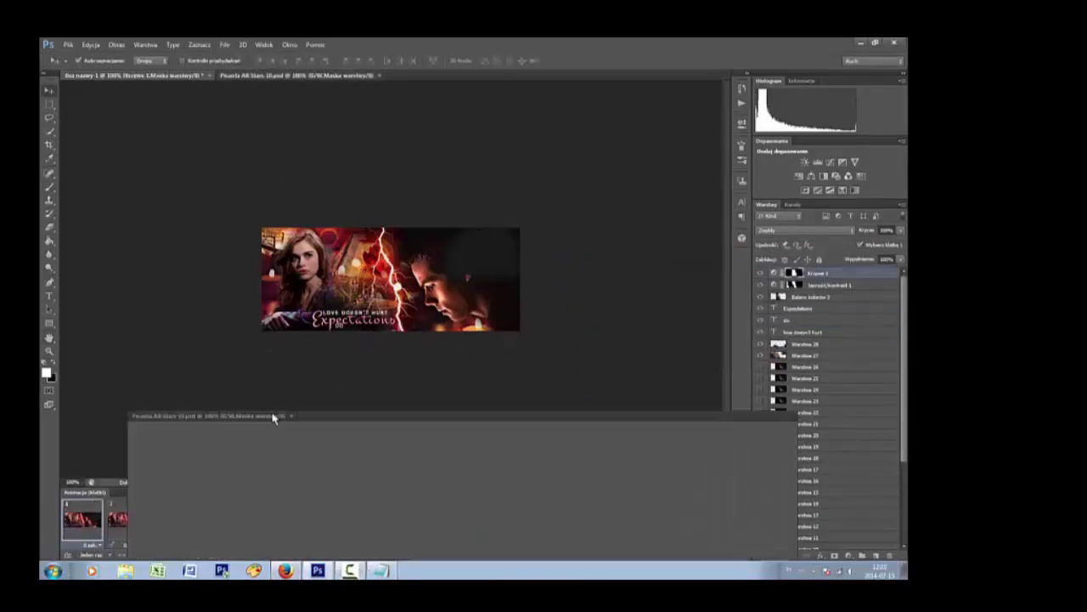
Step: Close the floating portrait document and add a Curves adjustment layer above all layers
left_click(256, 413)
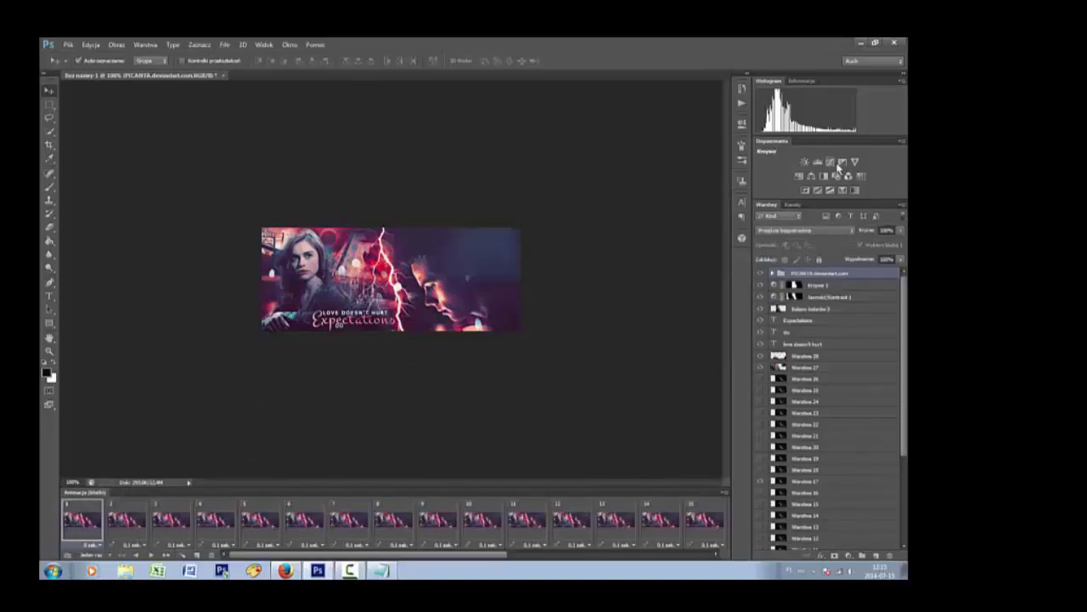
left_click(830, 161)
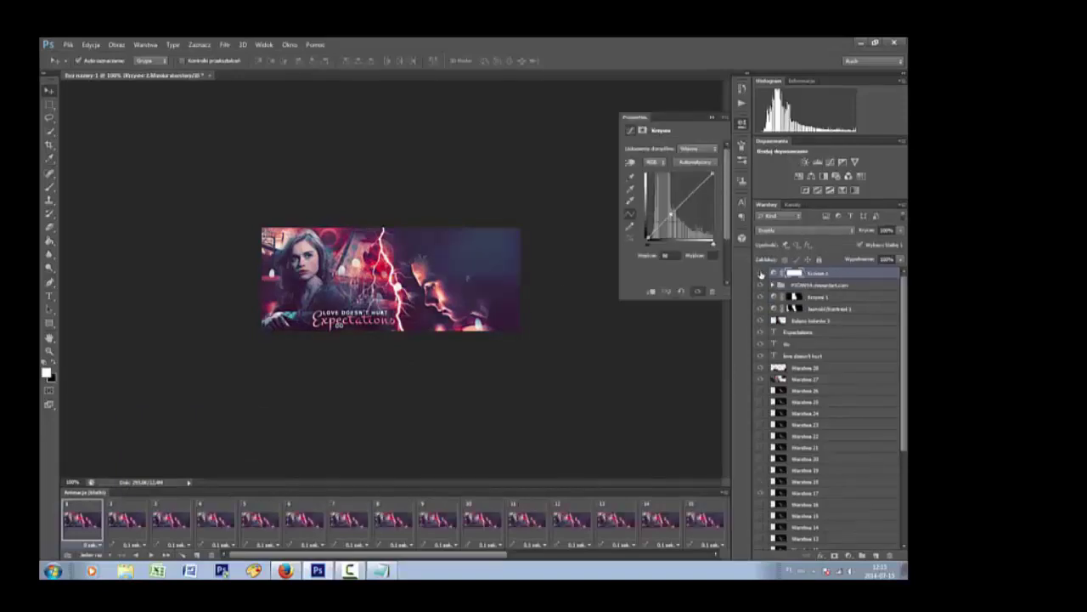
key("b")
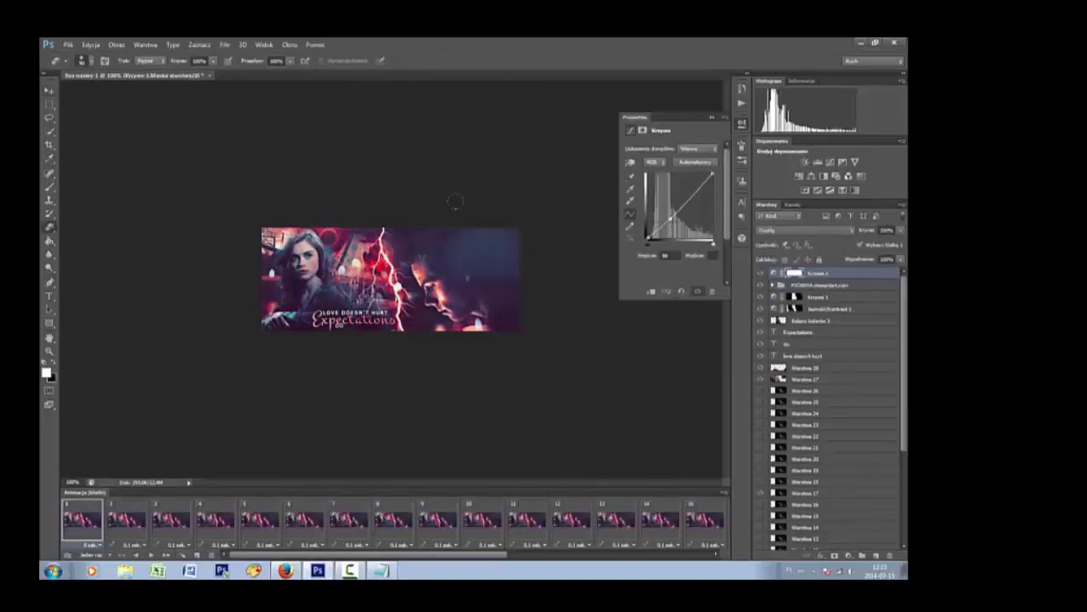
left_click(711, 118)
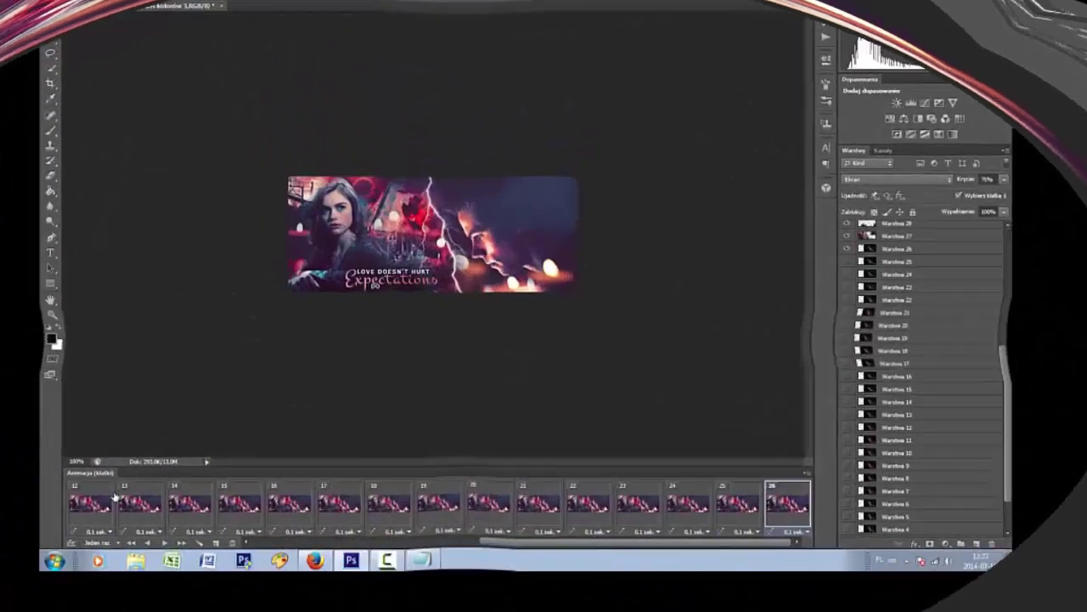
Step: Change the animation looping from Jeden raz to Na zawsze (forever)
left_click(113, 542)
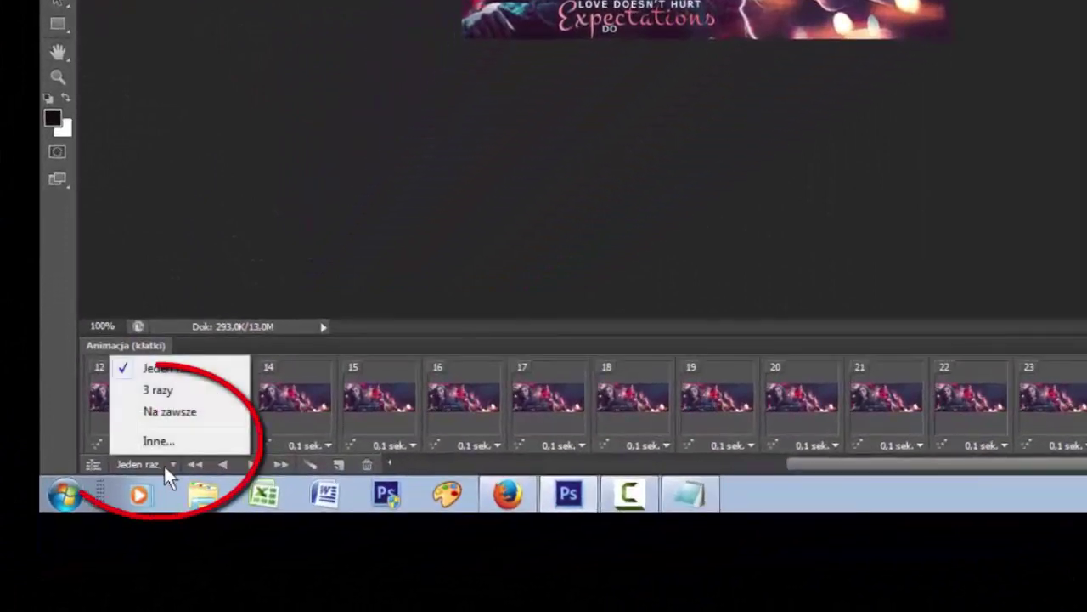
left_click(174, 412)
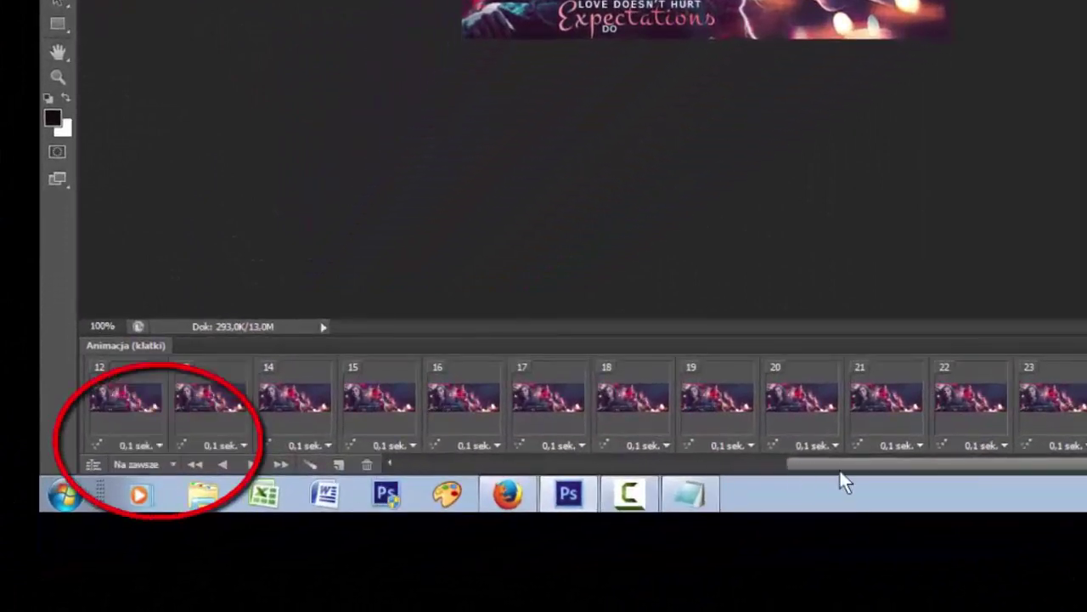
left_click(693, 472)
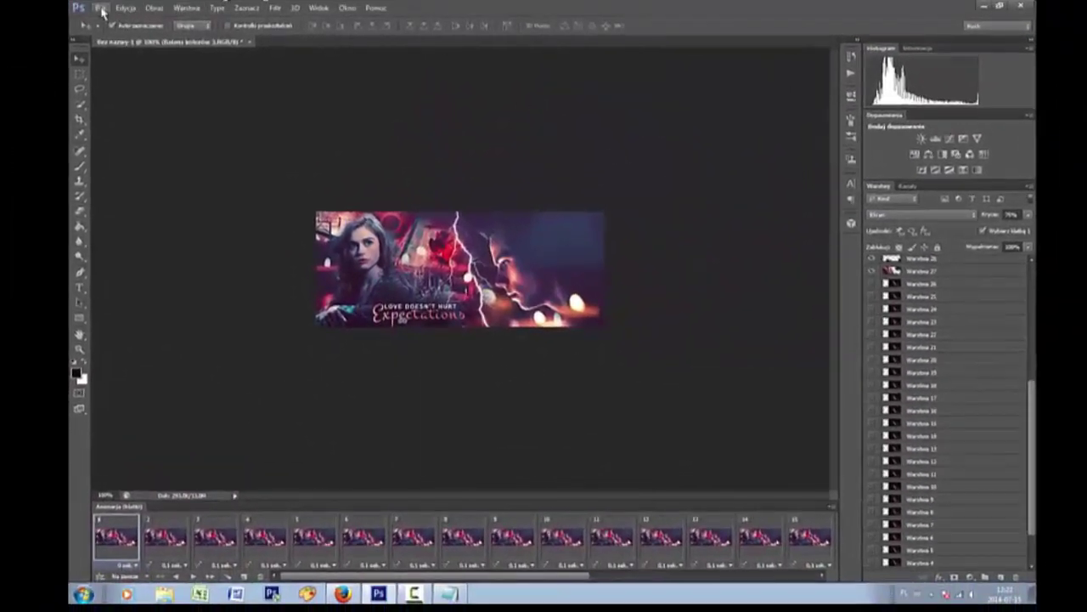
Step: Export the banner via Zapisz dla Internetu i urządzeń as a 500×200 GIF named 'dylangg'
left_click(101, 9)
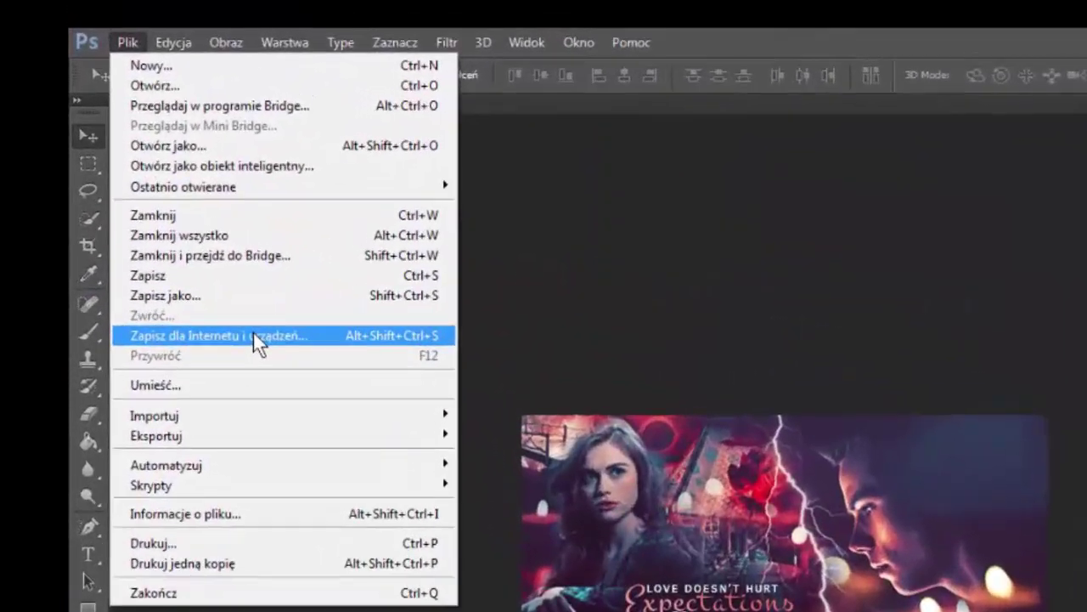
left_click(253, 333)
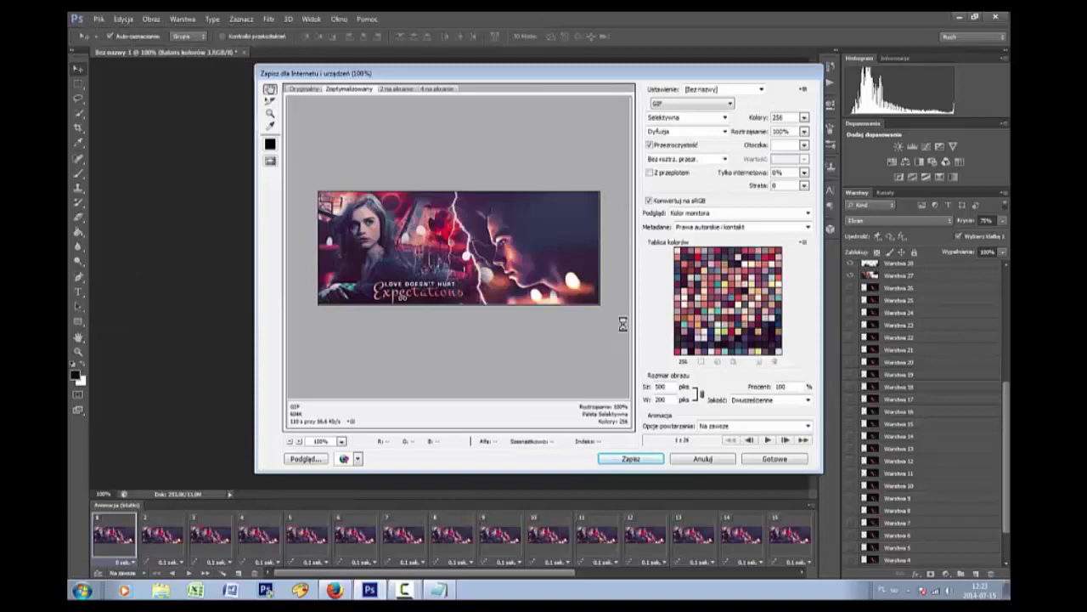
left_click(630, 459)
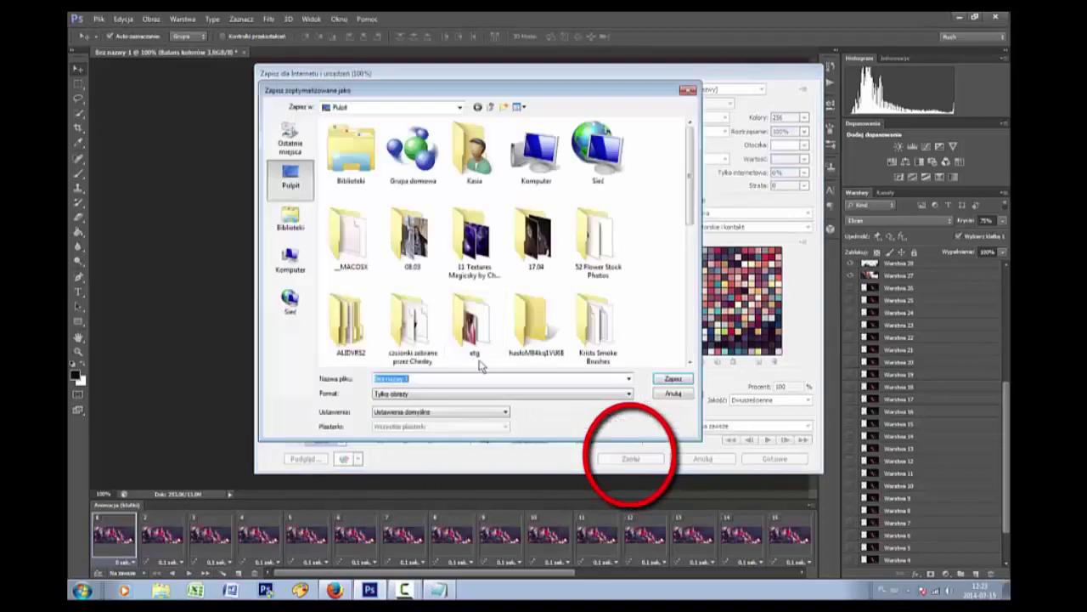
type("dy")
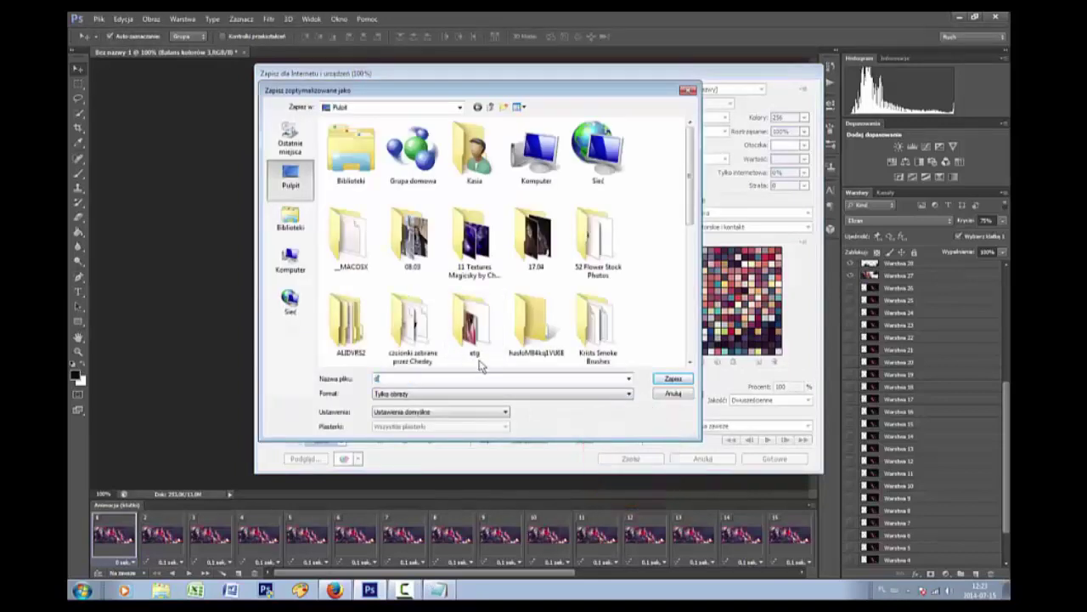
type("langg")
key("Return")
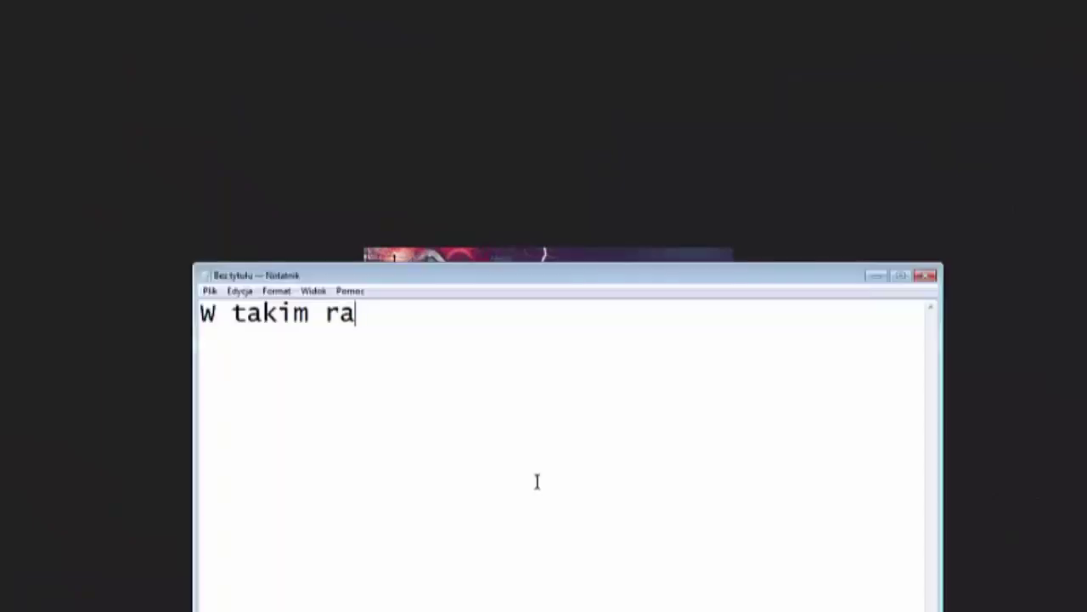
Step: Type 'W takim razie to koniec :)' and 'Mam nadzieję, że się coś przydało C:', then begin a 'Bajo' line
type("zie to koniec :) ")
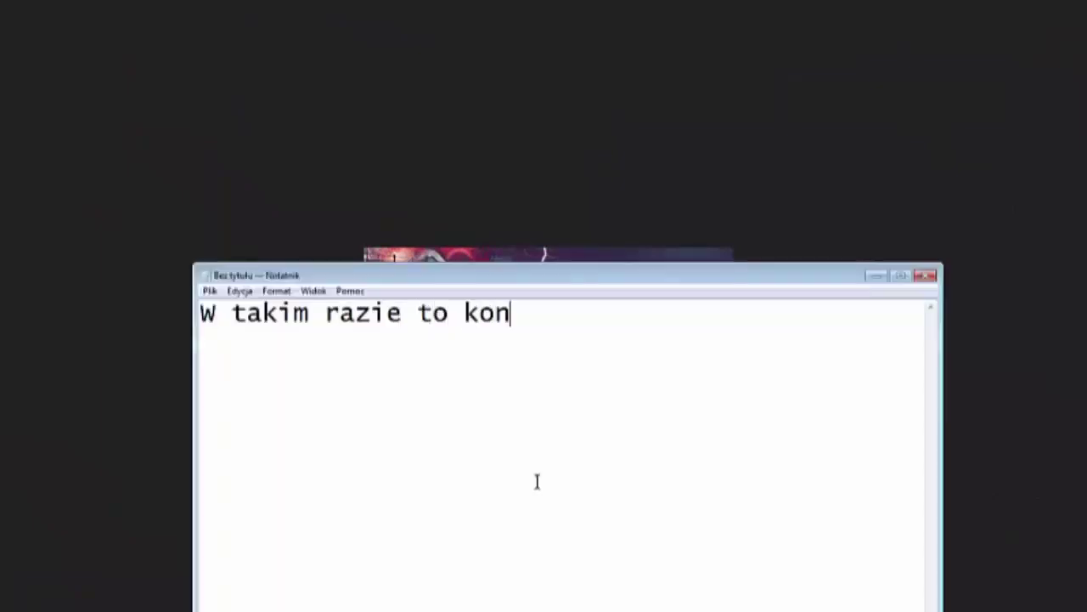
type("Mam ")
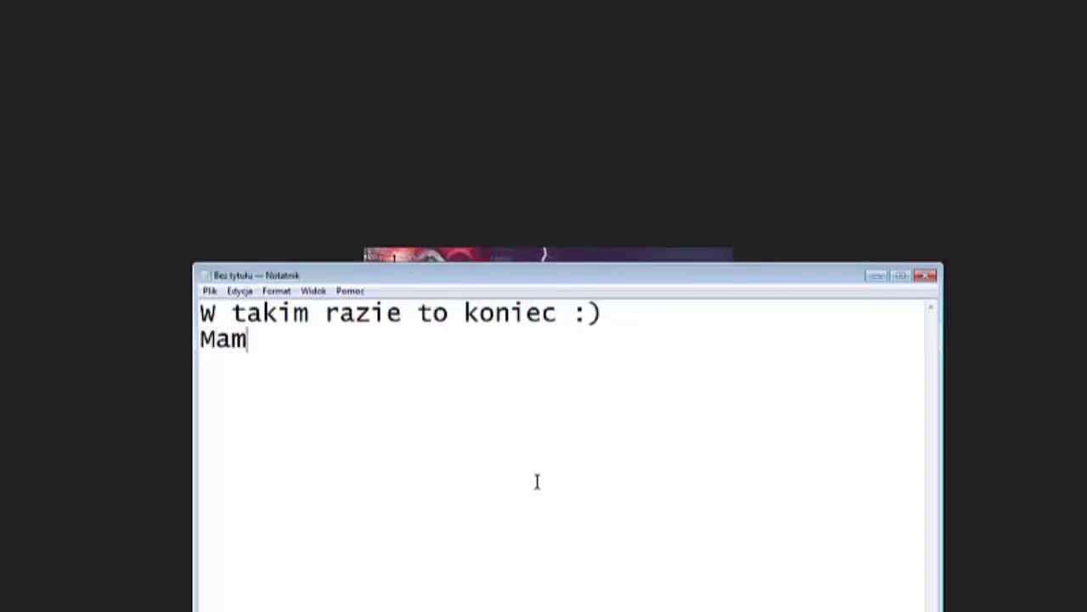
type("nadziej")
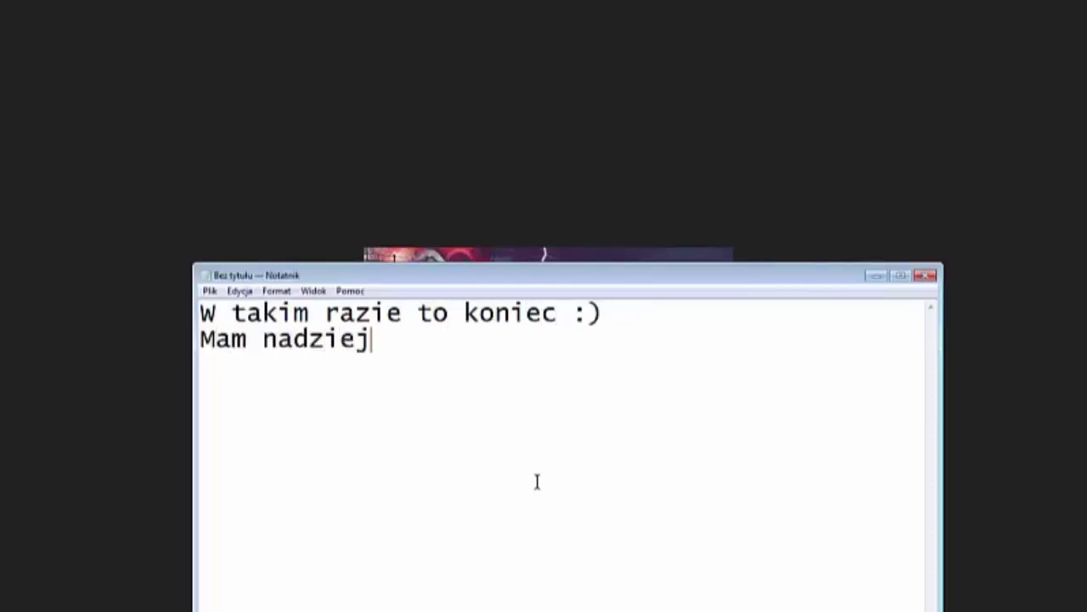
type("ę, że się")
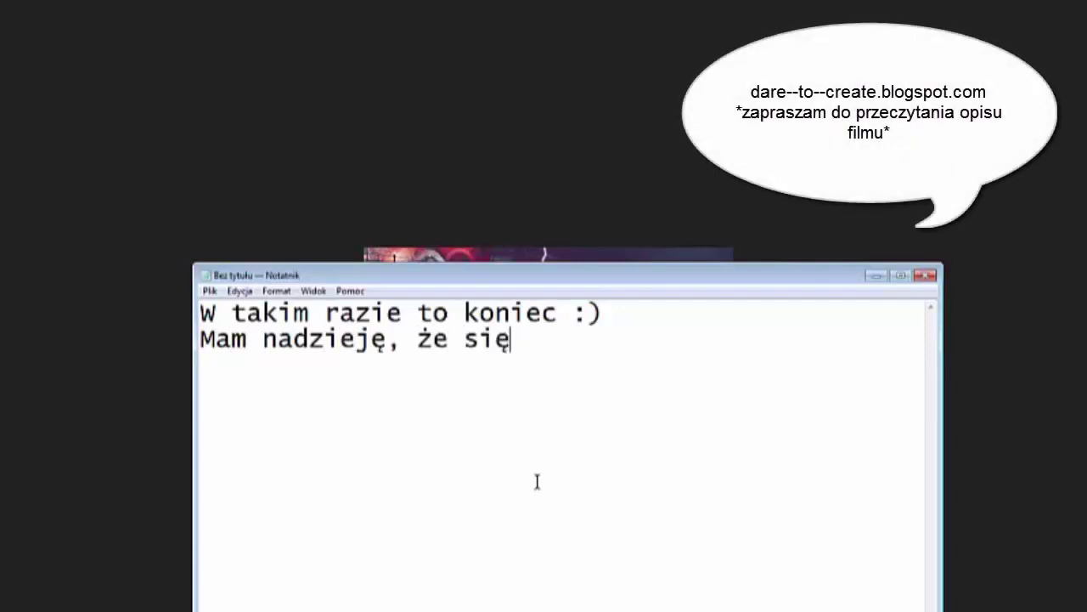
type(" coś przydało ")
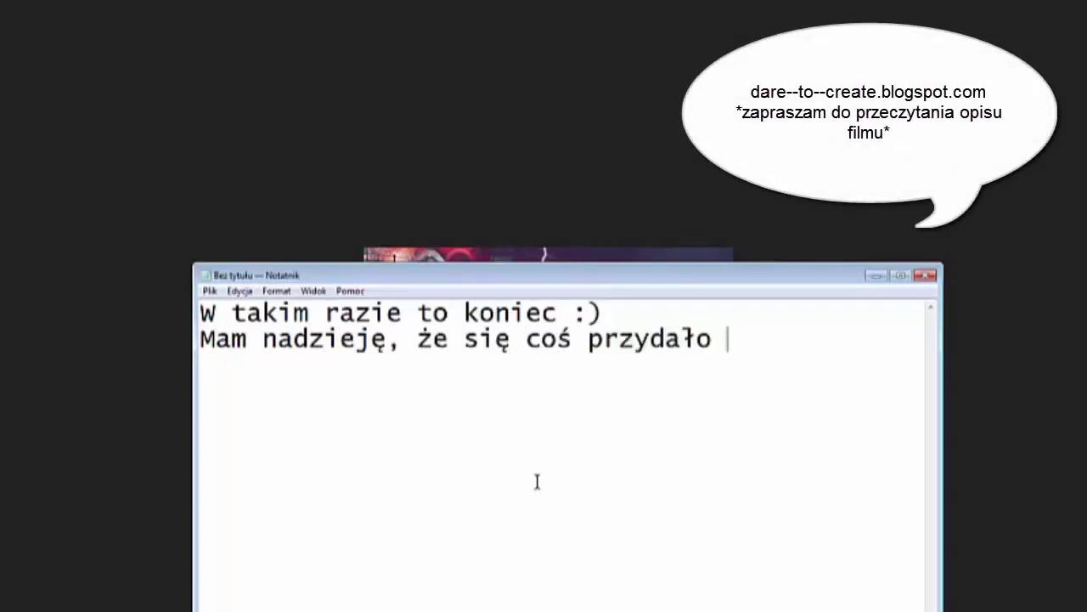
type("C:")
key("Return")
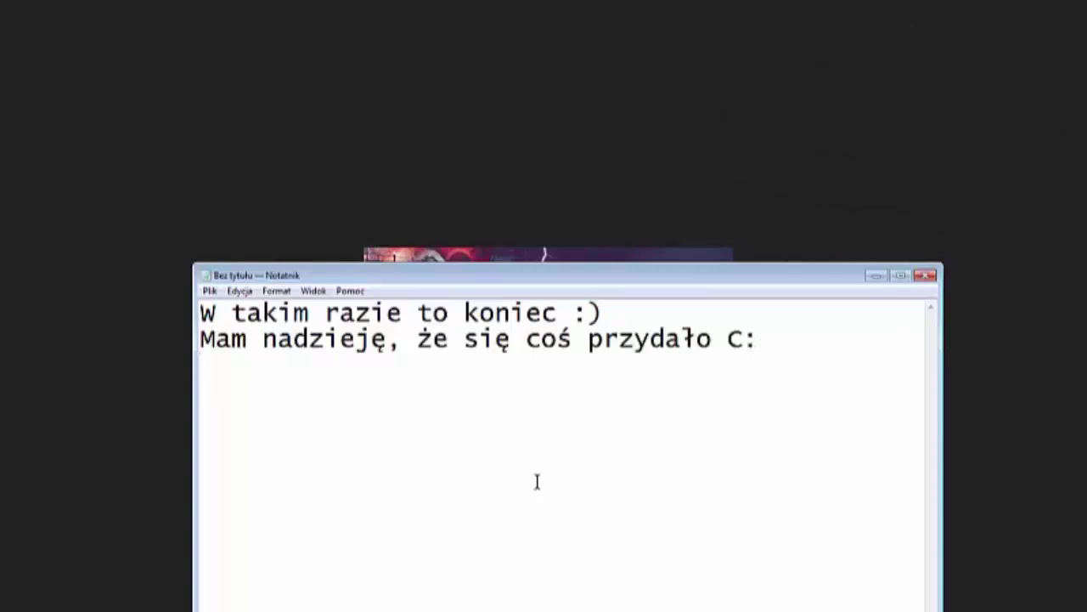
type("Bajo b")
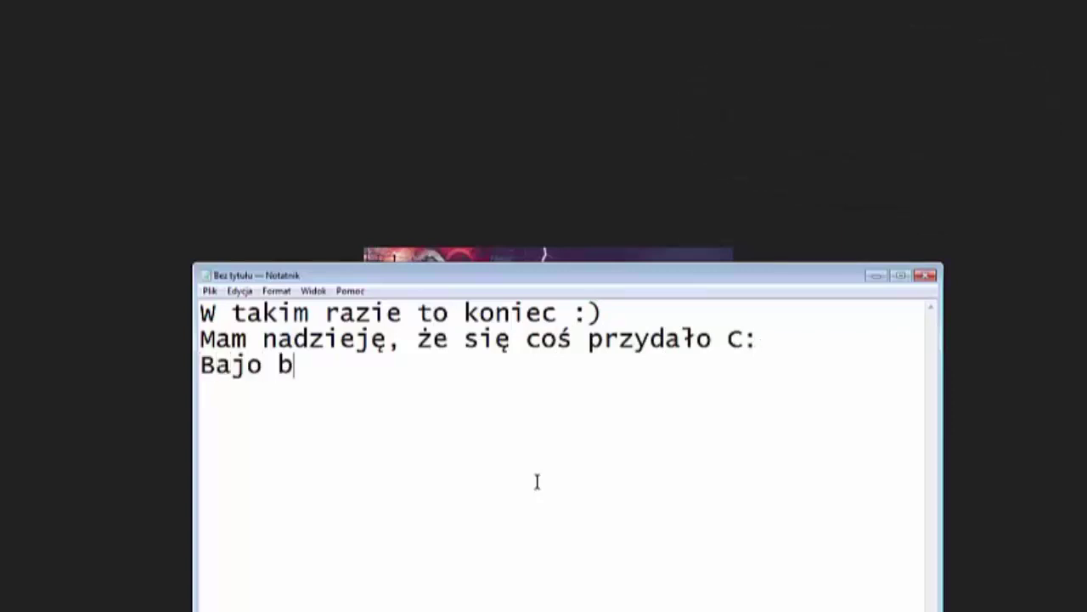